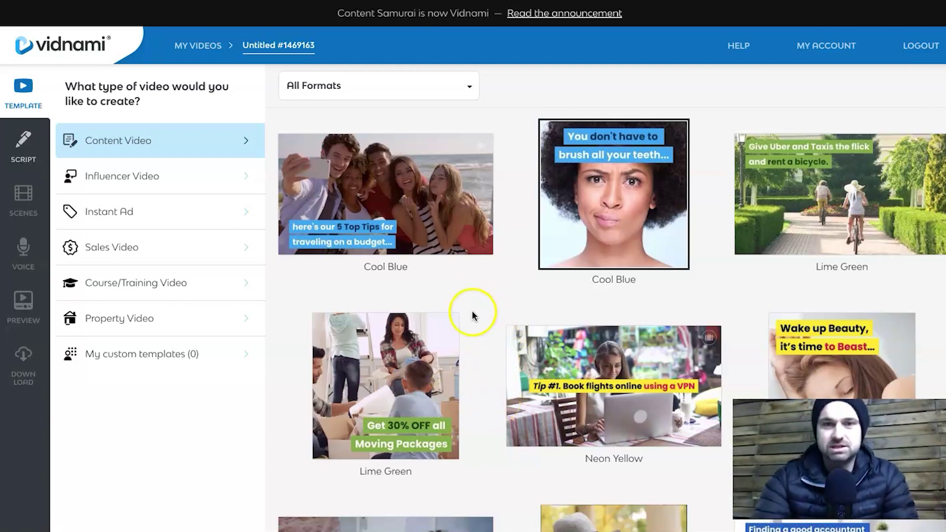
Examine the available Content Video templates, including the preview of the landscape Lime Green template.
{"action": "left_click", "coordinate": [808, 240]}
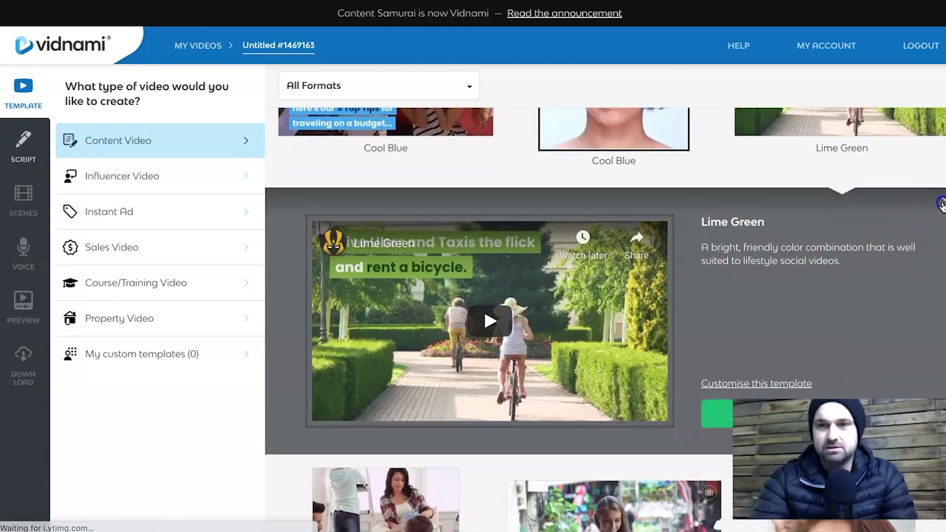
{"action": "left_click", "coordinate": [941, 203]}
{"action": "scroll", "coordinate": [635, 308], "scroll_direction": "down", "scroll_amount": 6}
{"action": "scroll", "coordinate": [636, 315], "scroll_direction": "down", "scroll_amount": 8}
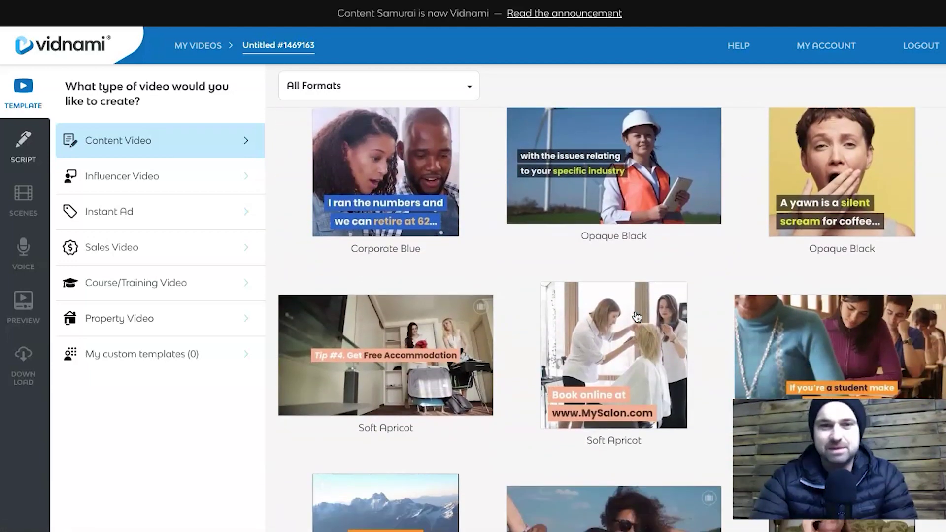
{"action": "scroll", "coordinate": [637, 316], "scroll_direction": "down", "scroll_amount": 2}
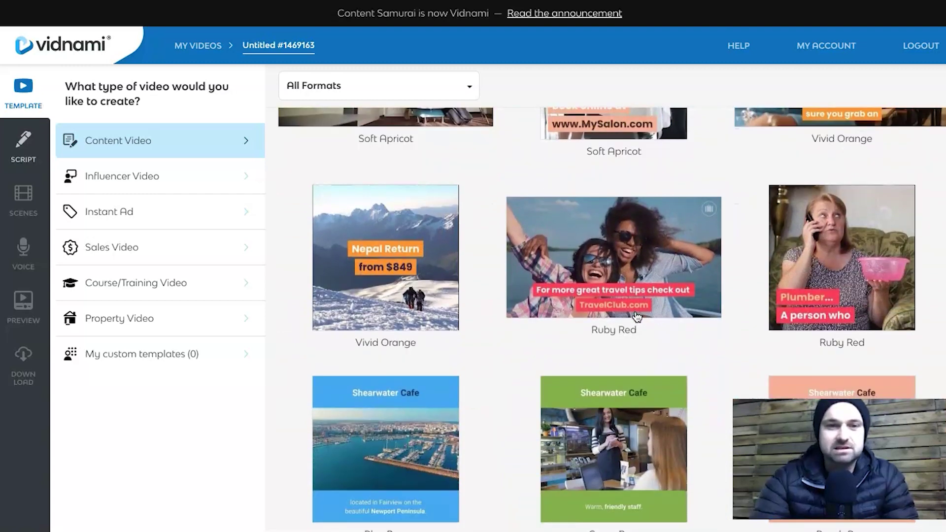
{"action": "scroll", "coordinate": [671, 282], "scroll_direction": "down", "scroll_amount": 8}
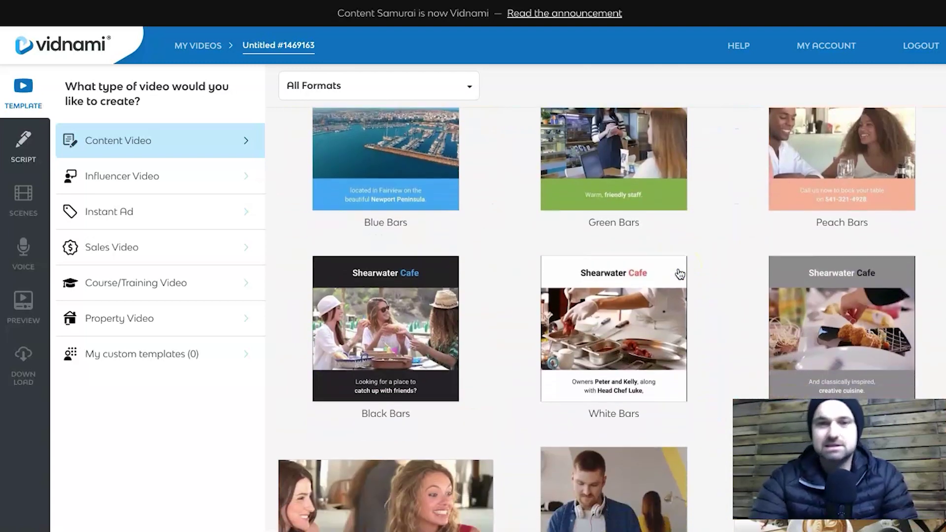
{"action": "scroll", "coordinate": [419, 210], "scroll_direction": "up", "scroll_amount": 1}
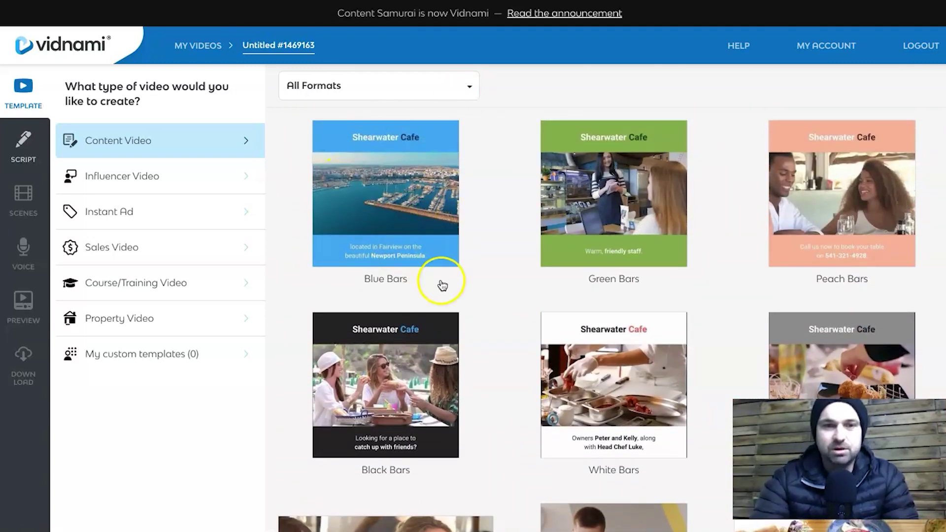
{"action": "scroll", "coordinate": [527, 359], "scroll_direction": "down", "scroll_amount": 20}
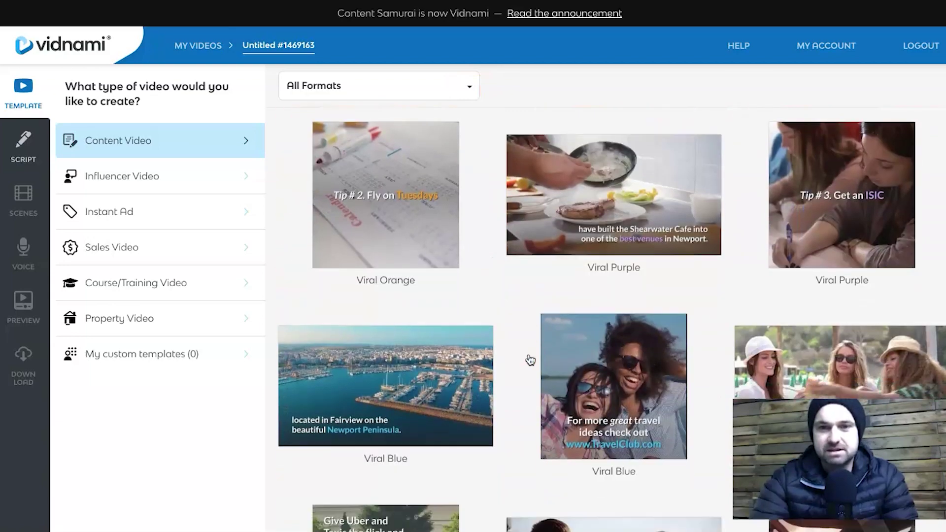
{"action": "scroll", "coordinate": [530, 360], "scroll_direction": "down", "scroll_amount": 5}
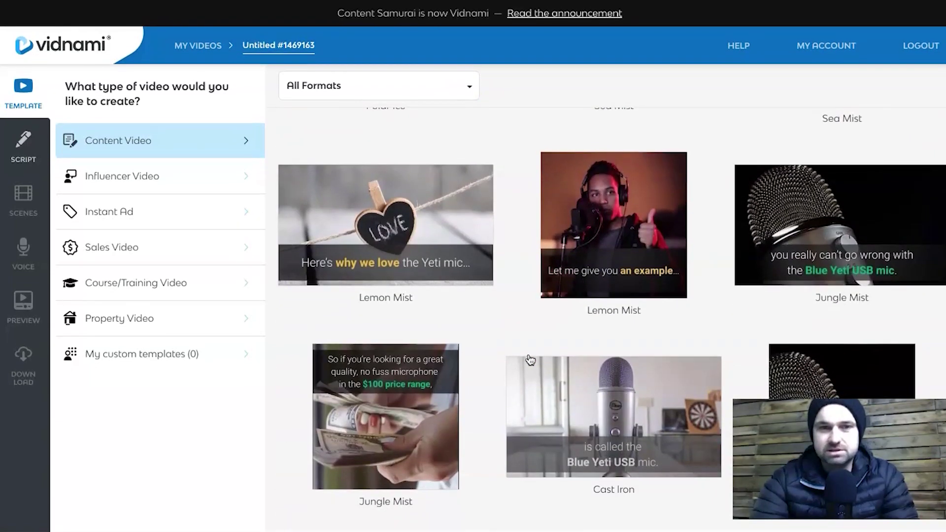
{"action": "scroll", "coordinate": [610, 317], "scroll_direction": "down", "scroll_amount": 6}
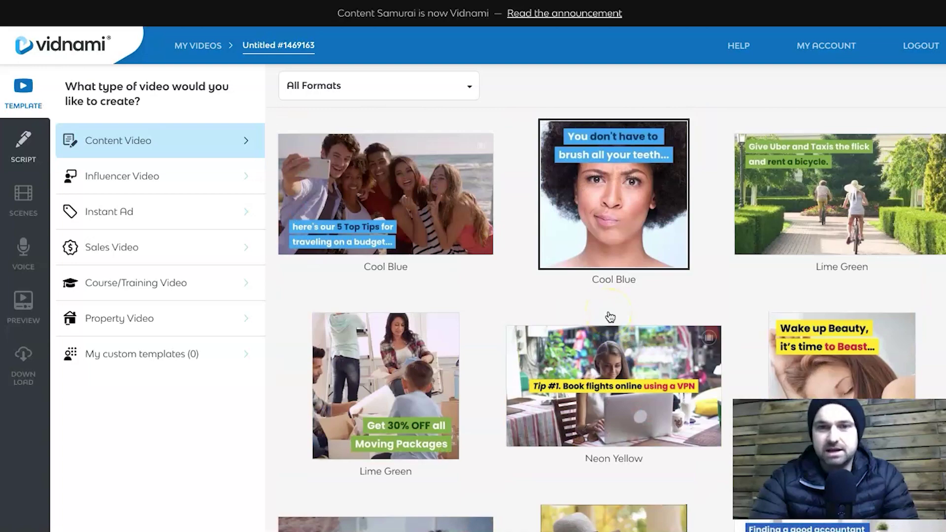
Choose the landscape Opaque Black template for the content video.
{"action": "scroll", "coordinate": [611, 433], "scroll_direction": "down", "scroll_amount": 5}
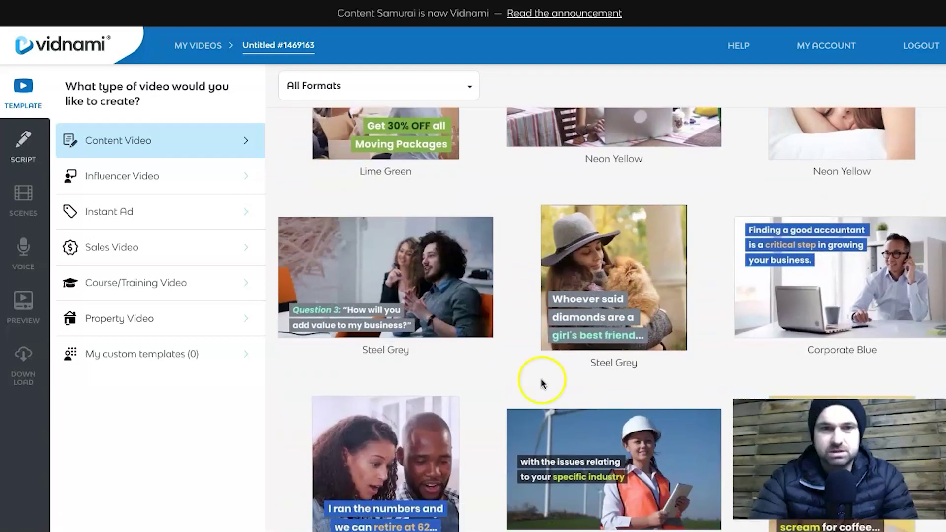
{"action": "scroll", "coordinate": [546, 321], "scroll_direction": "down", "scroll_amount": 5}
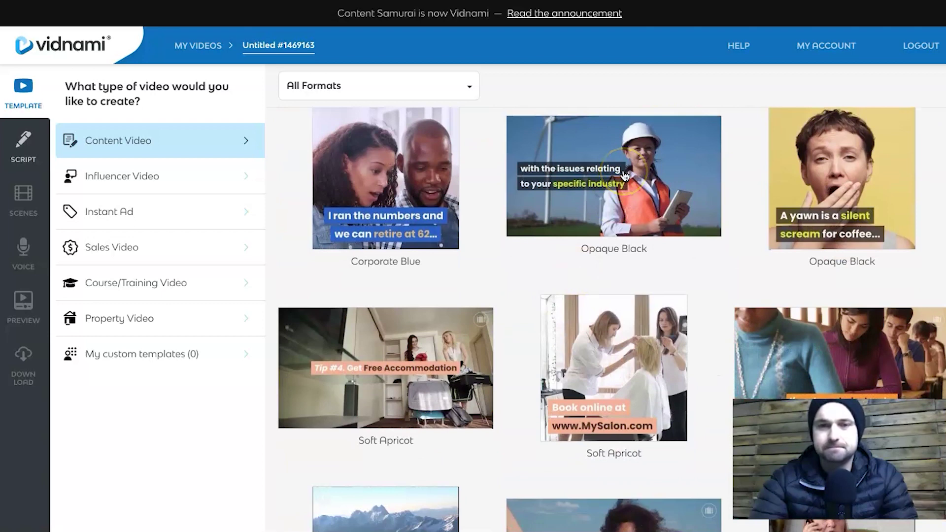
{"action": "left_click", "coordinate": [625, 176]}
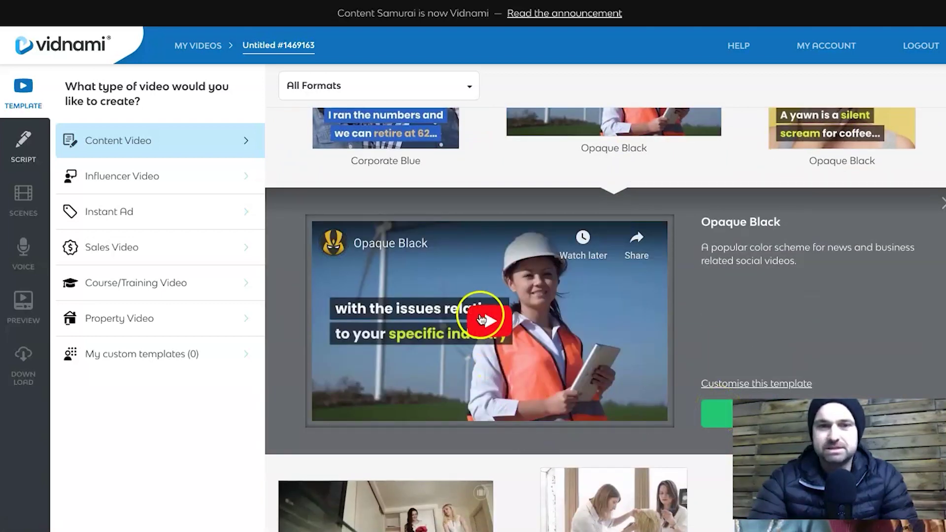
{"action": "left_click", "coordinate": [716, 423]}
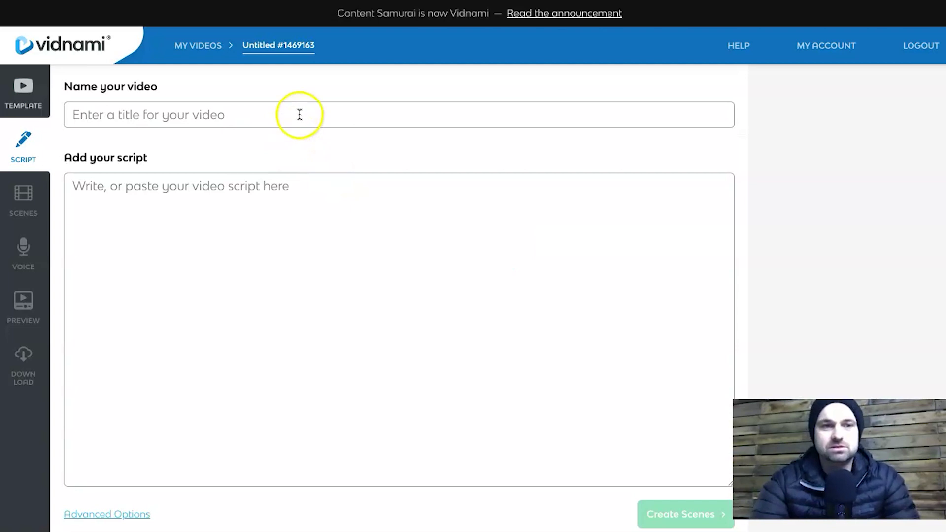
Name the video "Paleo Diet Recipes" and create its scenes from a script promoting the free Paleo Diet Recipes book.
{"action": "left_click", "coordinate": [250, 249]}
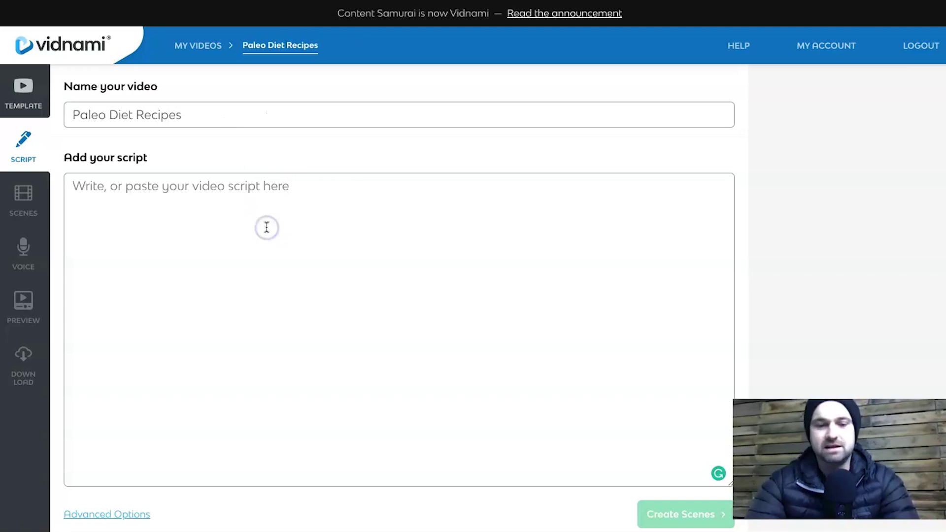
{"action": "type", "text": "If you are looking for Paleo Diet Recipes, you've come to the right place.  We have just finished creating a brand new Paleo Diet Recipes book that we know you will love.  Full of paleo diet recipes for every meal.  Including breakfast, lunch, dinner and dessert.  We've also included tips to help encourage Paleo Diet Weight Loss as well as some of our favourite Paleo Snacks  We hope you enjoy our Paleo Recipes!  To get your free copy of our Free Paleo Diet Recipes book,  Click the link in the description and we'll send it out to you.  Enjoy!"}
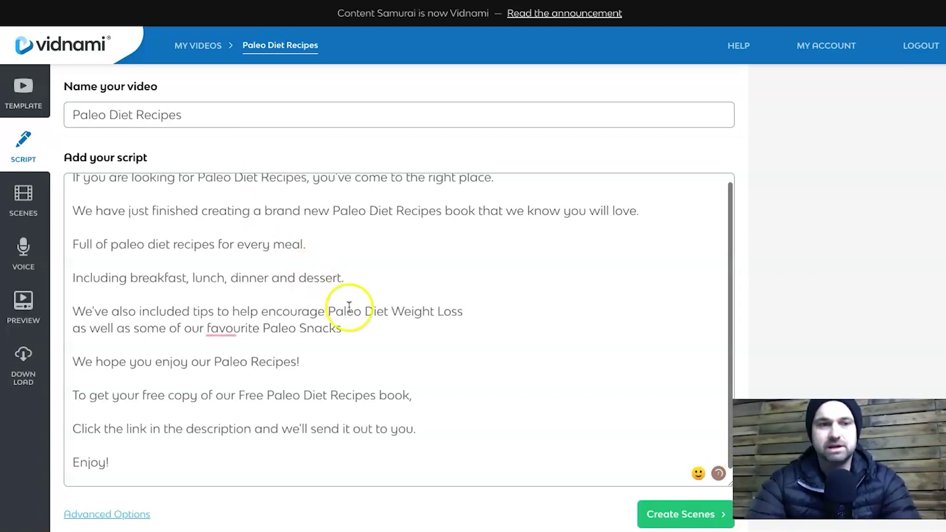
{"action": "scroll", "coordinate": [349, 307], "scroll_direction": "up", "scroll_amount": 1}
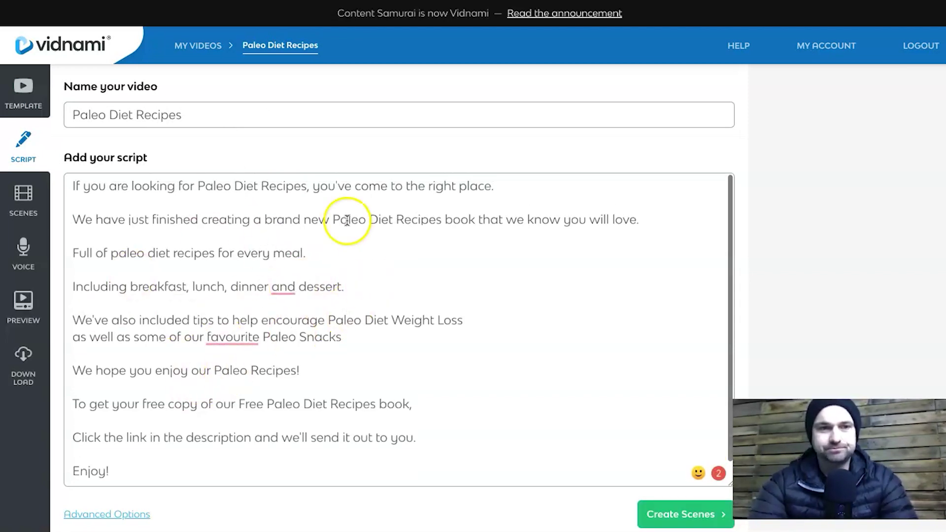
{"action": "scroll", "coordinate": [370, 394], "scroll_direction": "down", "scroll_amount": 1}
{"action": "scroll", "coordinate": [369, 394], "scroll_direction": "up", "scroll_amount": 1}
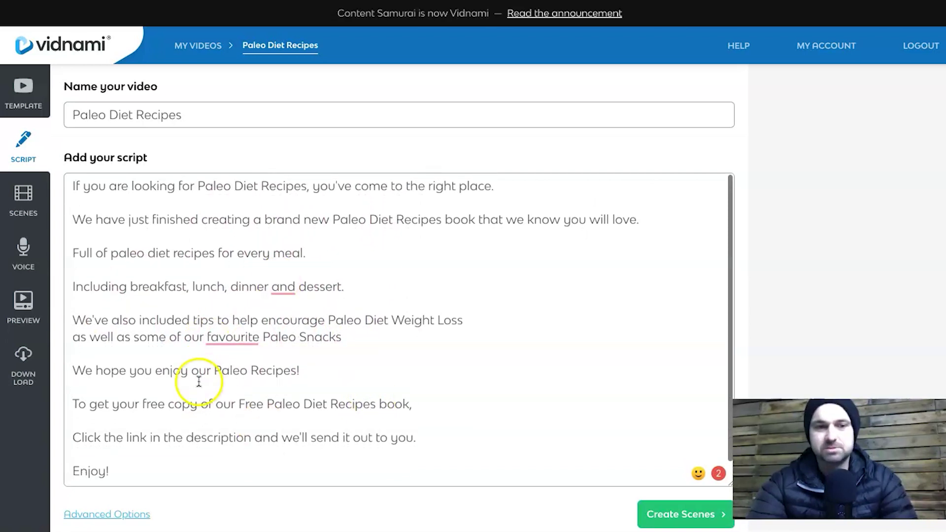
{"action": "left_click", "coordinate": [668, 518]}
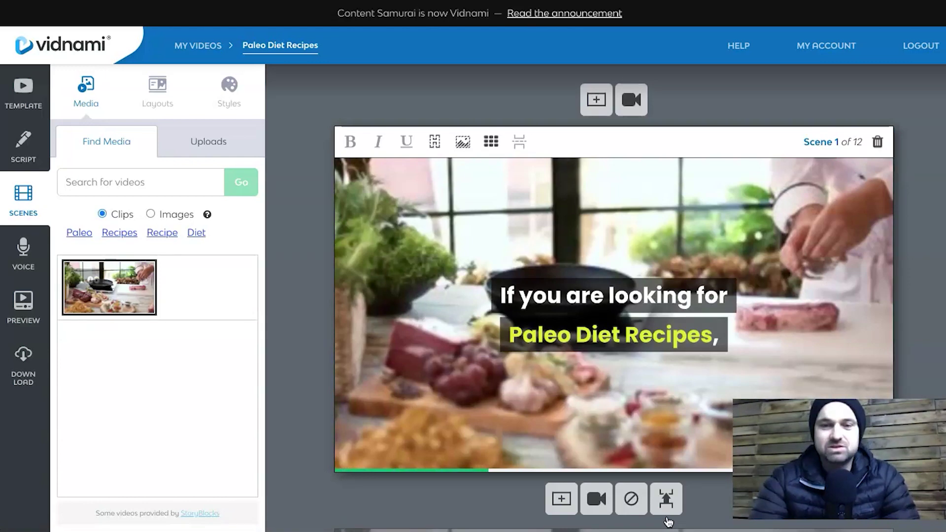
Look through all the generated scenes, from the first to the last.
{"action": "scroll", "coordinate": [454, 443], "scroll_direction": "down", "scroll_amount": 12}
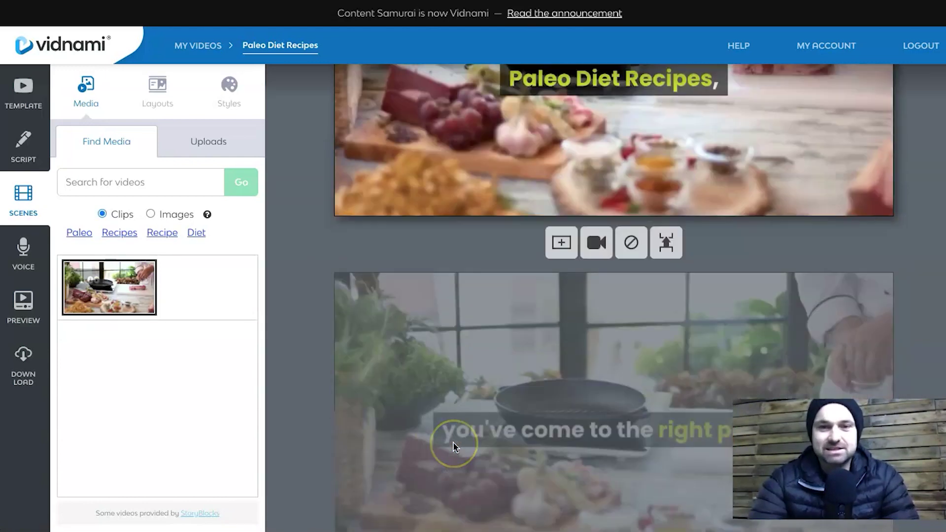
{"action": "scroll", "coordinate": [454, 447], "scroll_direction": "down", "scroll_amount": 7}
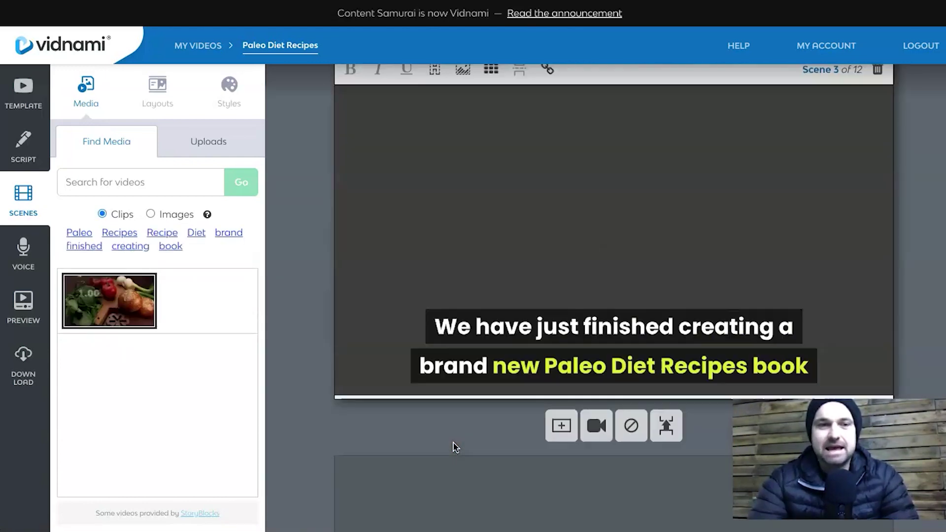
{"action": "scroll", "coordinate": [454, 447], "scroll_direction": "down", "scroll_amount": 1}
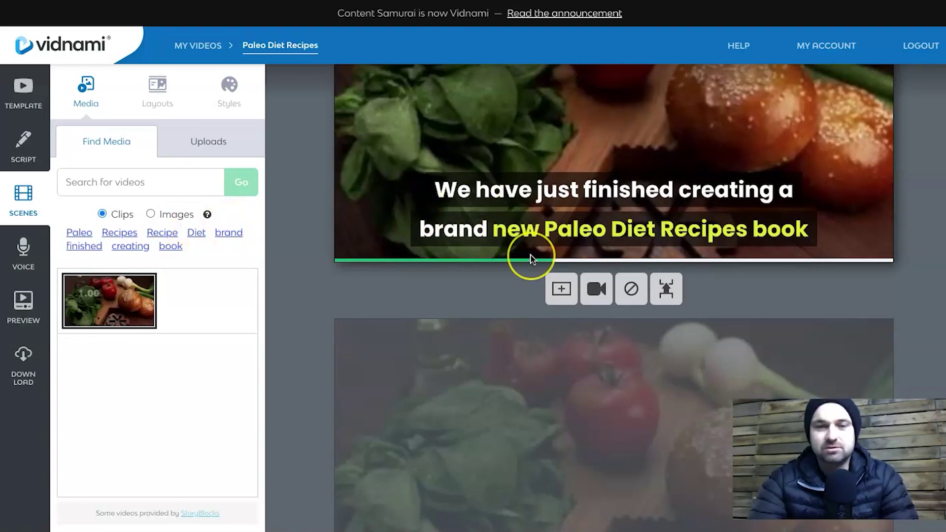
{"action": "scroll", "coordinate": [532, 258], "scroll_direction": "down", "scroll_amount": 20}
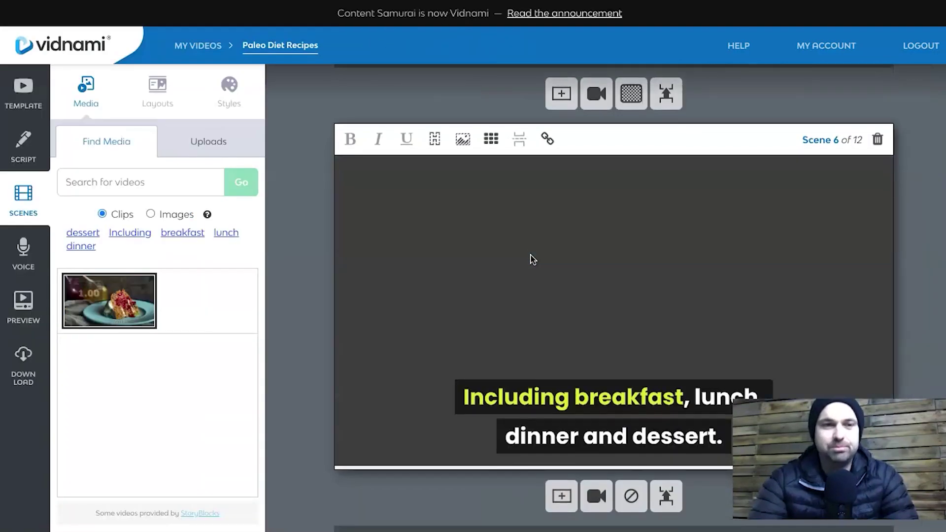
{"action": "scroll", "coordinate": [532, 258], "scroll_direction": "down", "scroll_amount": 20}
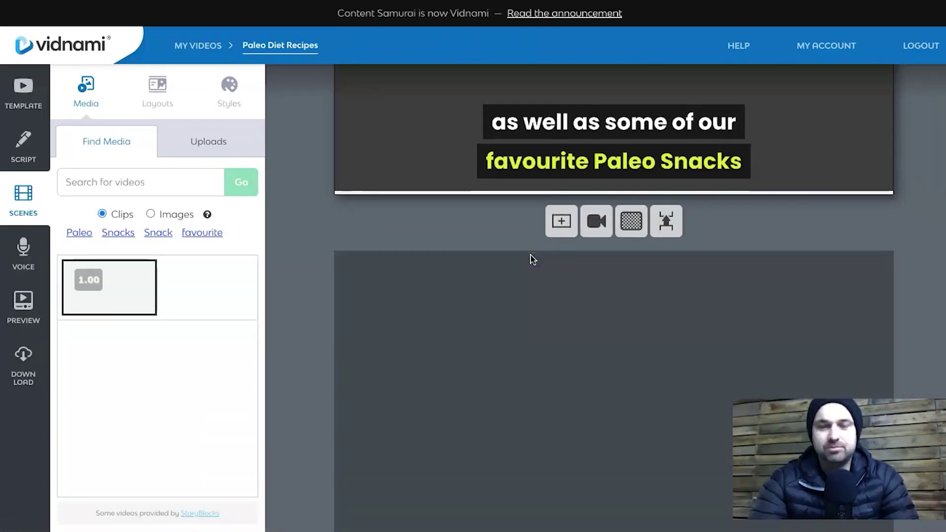
{"action": "scroll", "coordinate": [532, 259], "scroll_direction": "down", "scroll_amount": 15}
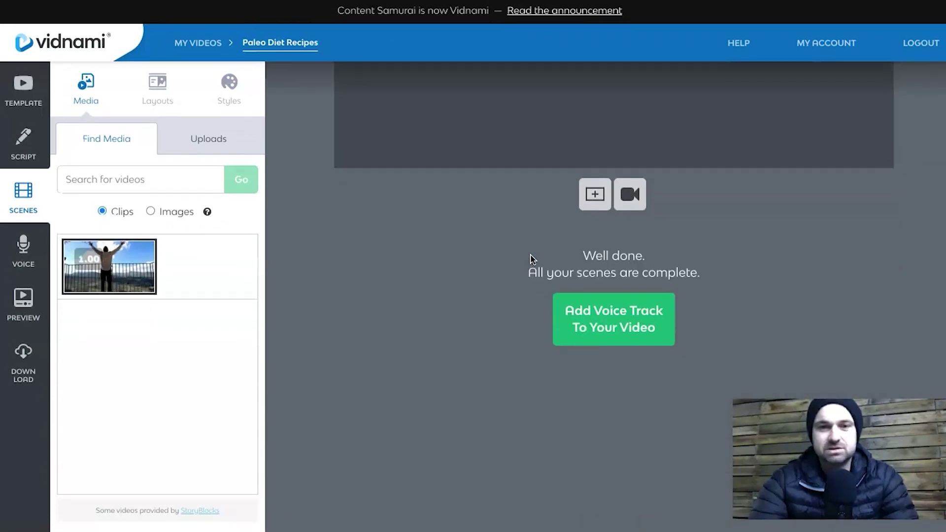
{"action": "scroll", "coordinate": [532, 258], "scroll_direction": "up", "scroll_amount": 20}
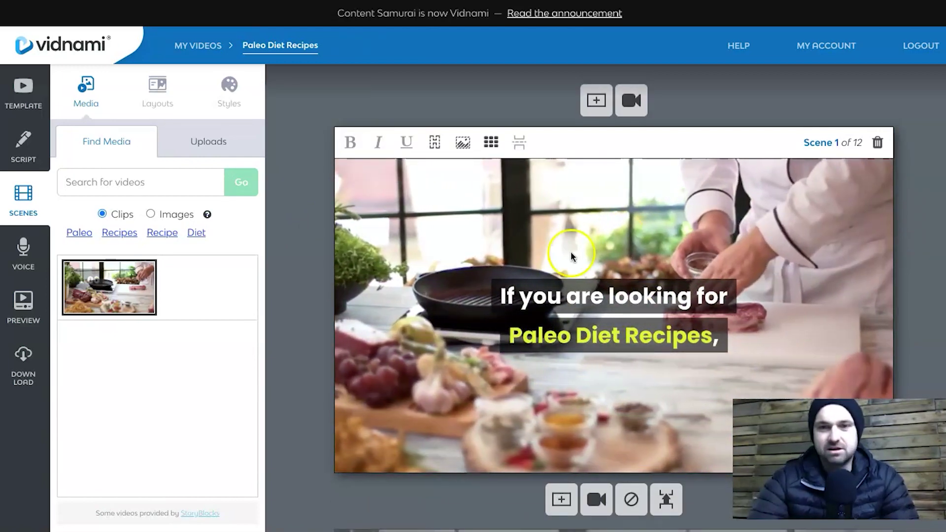
Compare the background clips and caption text of scenes 1 and 2.
{"action": "scroll", "coordinate": [459, 377], "scroll_direction": "down", "scroll_amount": 1}
{"action": "scroll", "coordinate": [288, 319], "scroll_direction": "down", "scroll_amount": 1}
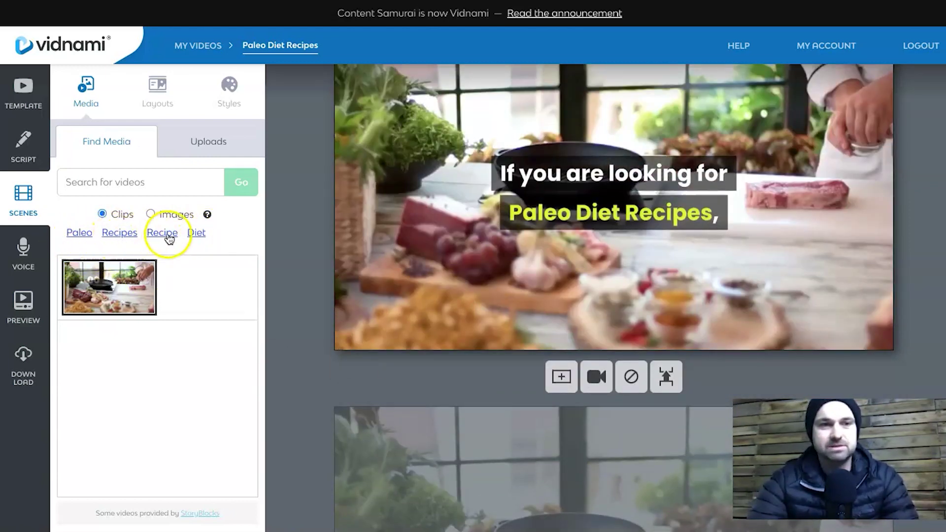
{"action": "scroll", "coordinate": [444, 288], "scroll_direction": "down", "scroll_amount": 5}
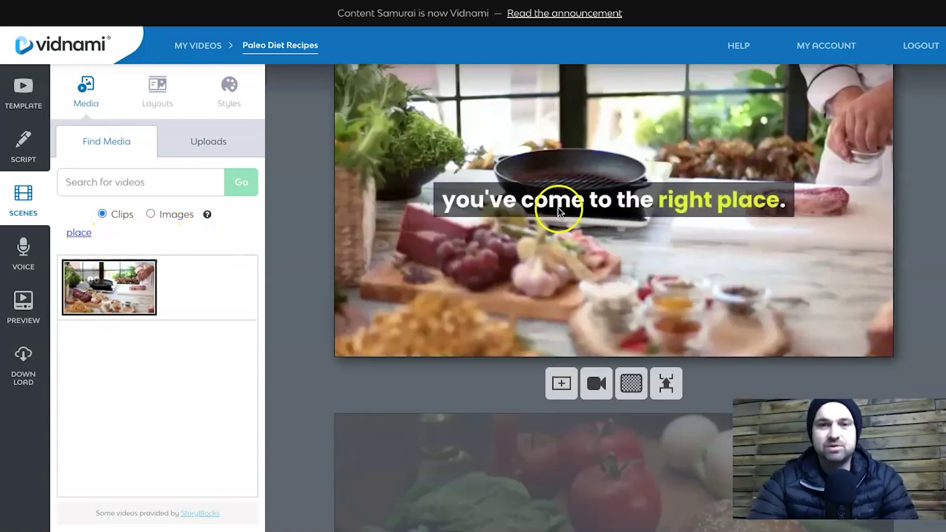
{"action": "scroll", "coordinate": [630, 246], "scroll_direction": "up", "scroll_amount": 5}
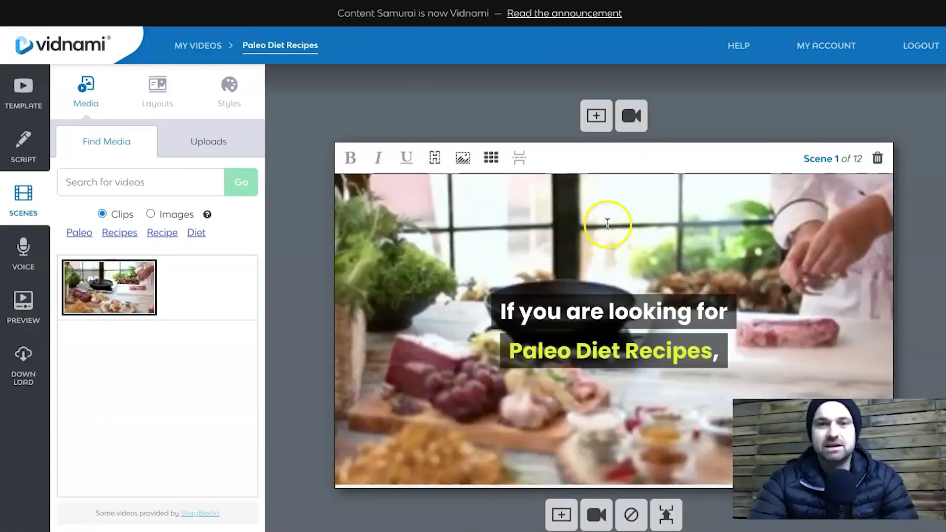
{"action": "scroll", "coordinate": [514, 424], "scroll_direction": "down", "scroll_amount": 2}
{"action": "scroll", "coordinate": [485, 481], "scroll_direction": "down", "scroll_amount": 5}
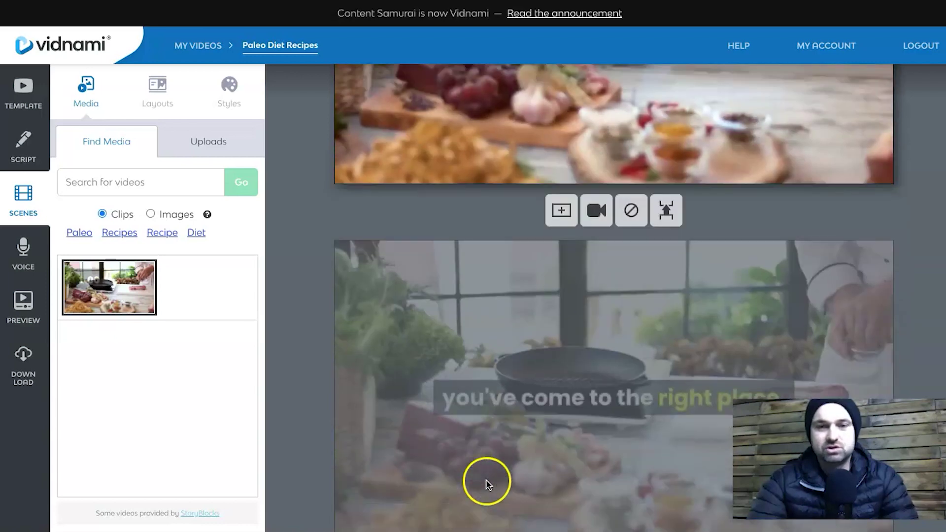
{"action": "scroll", "coordinate": [518, 400], "scroll_direction": "down", "scroll_amount": 3}
{"action": "scroll", "coordinate": [519, 400], "scroll_direction": "up", "scroll_amount": 6}
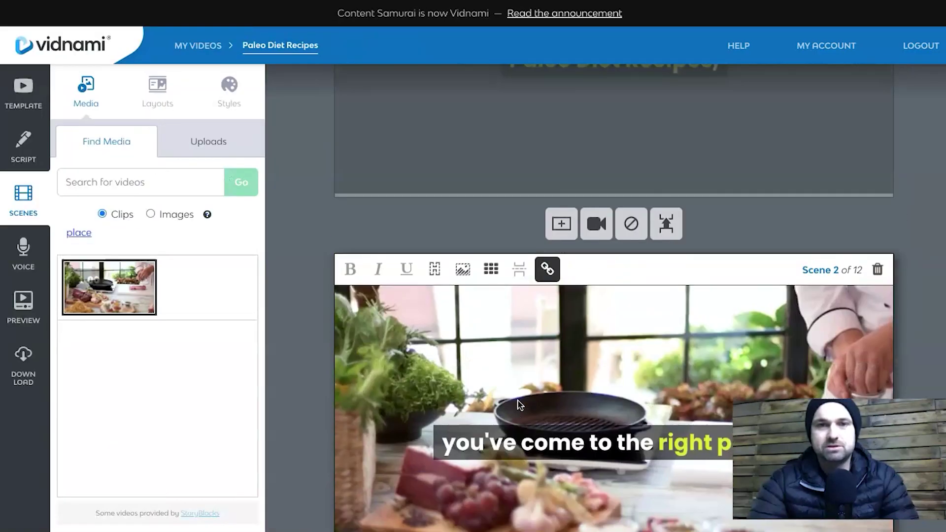
{"action": "scroll", "coordinate": [489, 311], "scroll_direction": "down", "scroll_amount": 2}
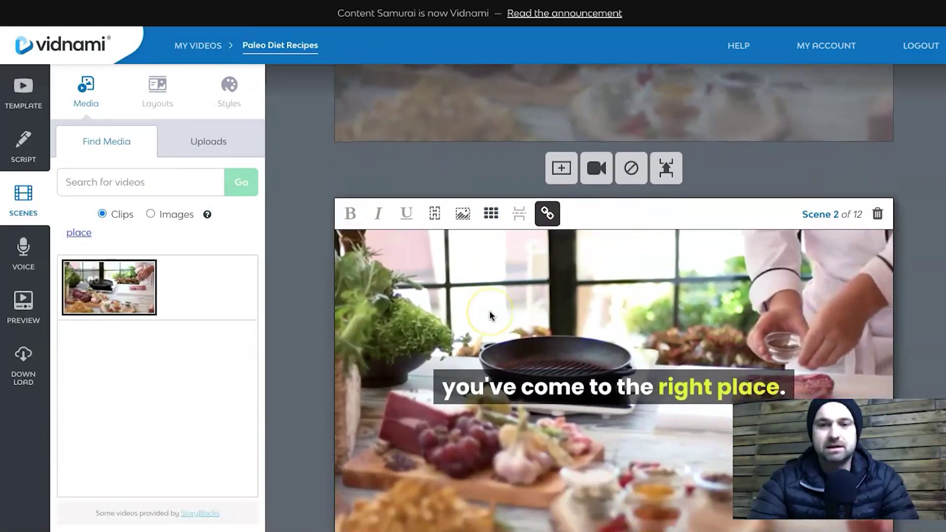
Search for alternative clips for scene 3 with "meat" and with the suggested keyword "Recipes".
{"action": "scroll", "coordinate": [515, 365], "scroll_direction": "down", "scroll_amount": 12}
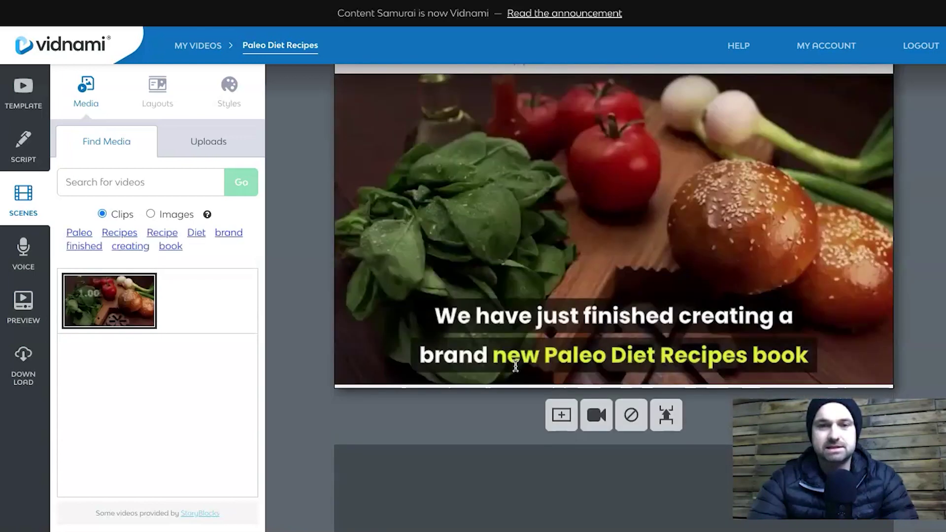
{"action": "scroll", "coordinate": [516, 325], "scroll_direction": "up", "scroll_amount": 2}
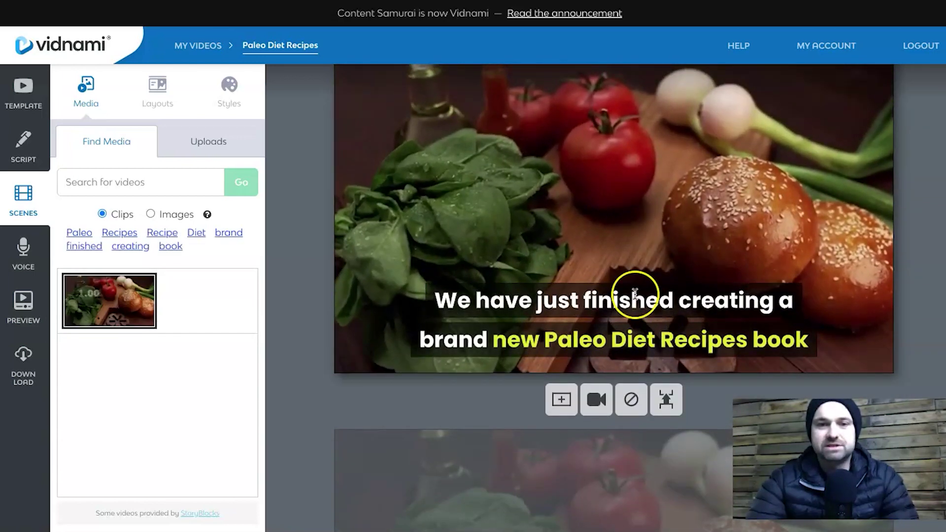
{"action": "scroll", "coordinate": [598, 347], "scroll_direction": "up", "scroll_amount": 2}
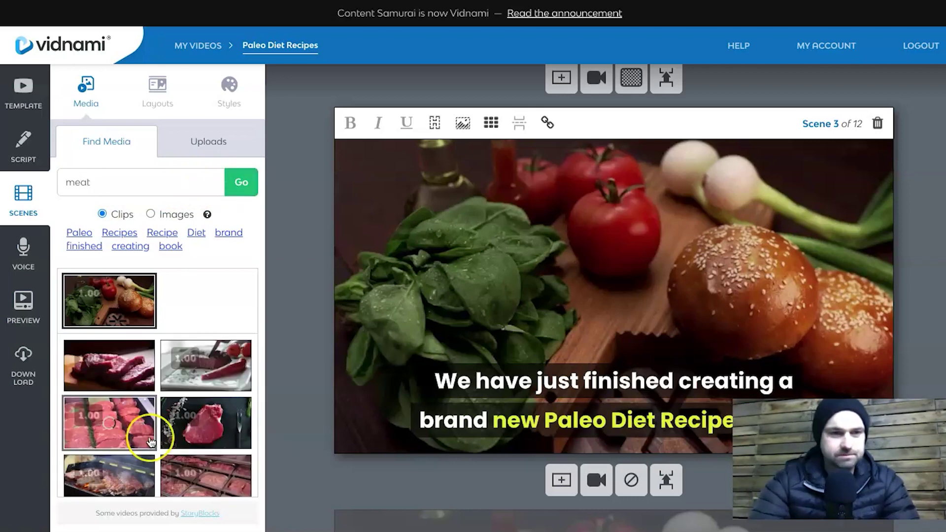
{"action": "scroll", "coordinate": [151, 442], "scroll_direction": "down", "scroll_amount": 5}
{"action": "scroll", "coordinate": [157, 384], "scroll_direction": "up", "scroll_amount": 5}
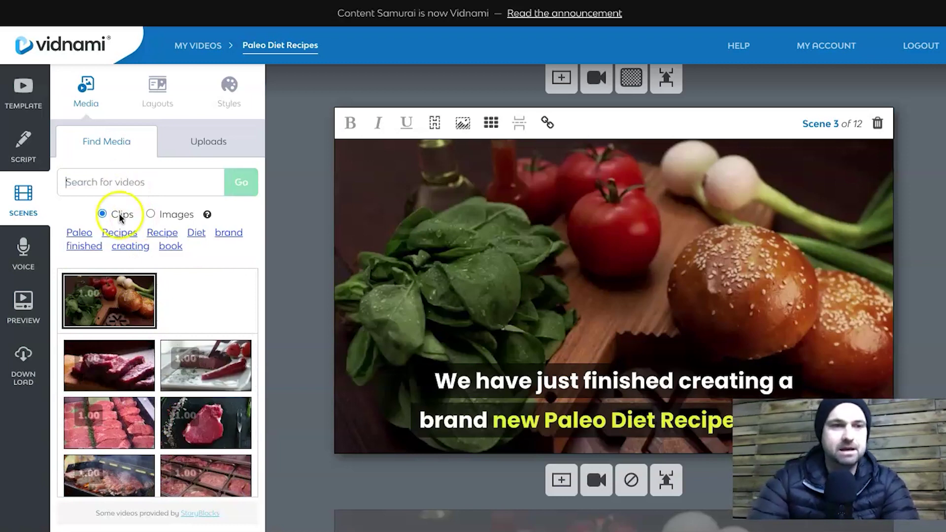
{"action": "left_click", "coordinate": [113, 235]}
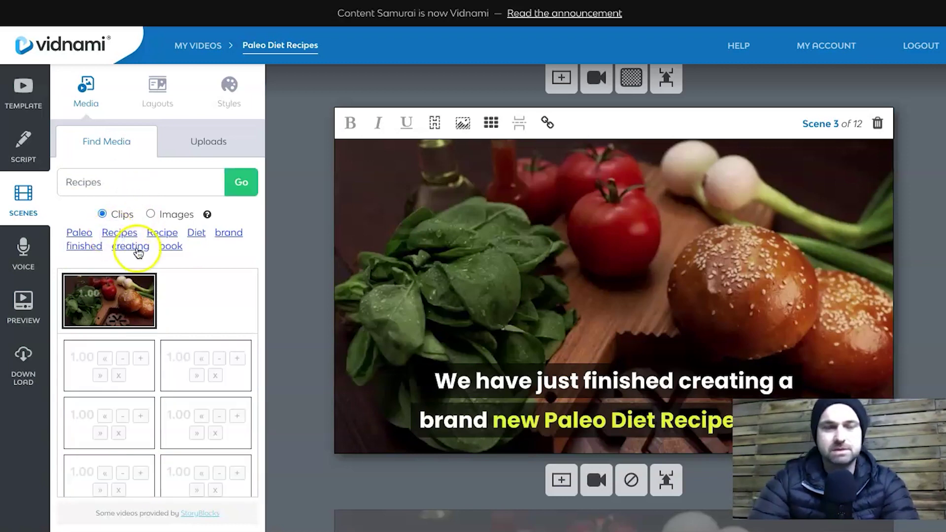
Replace scene 3's background with the "Recipes" clip of a tablet surrounded by fresh vegetables.
{"action": "scroll", "coordinate": [146, 394], "scroll_direction": "down", "scroll_amount": 1}
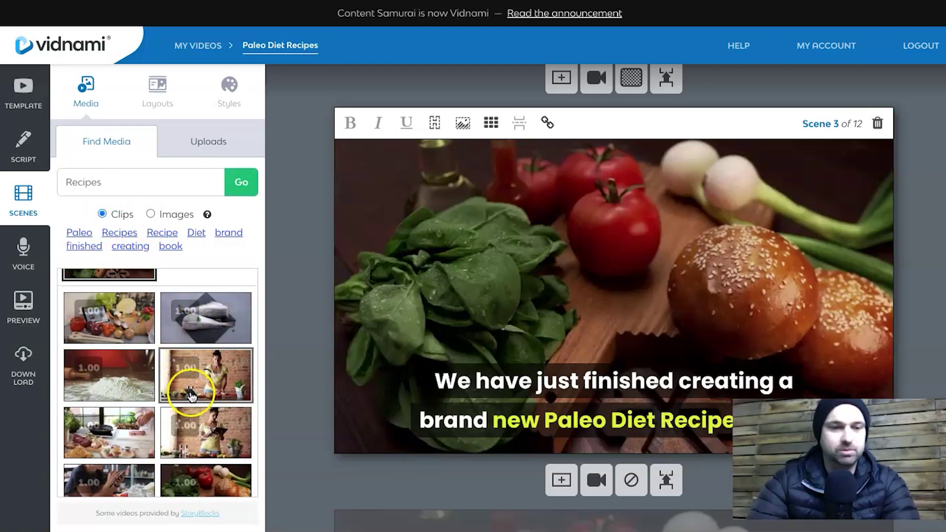
{"action": "scroll", "coordinate": [182, 392], "scroll_direction": "down", "scroll_amount": 1}
{"action": "scroll", "coordinate": [143, 424], "scroll_direction": "down", "scroll_amount": 1}
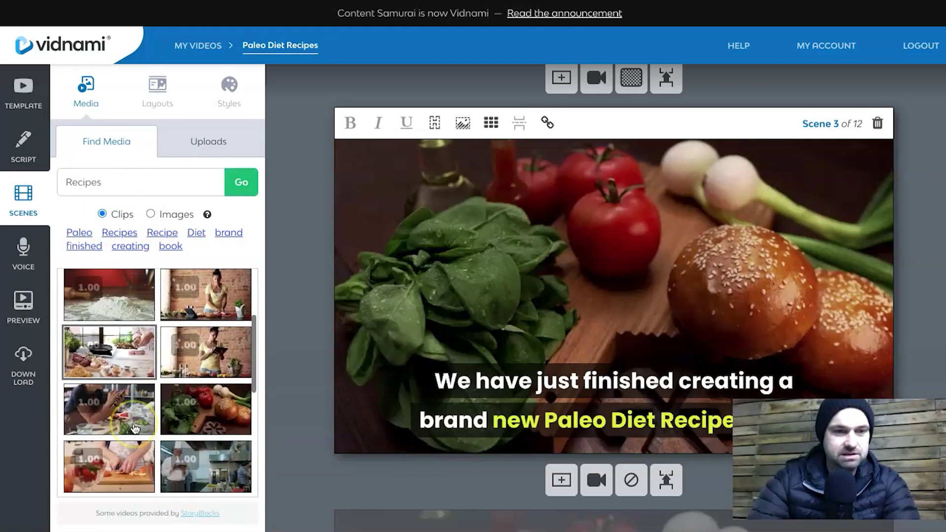
{"action": "left_click", "coordinate": [179, 417]}
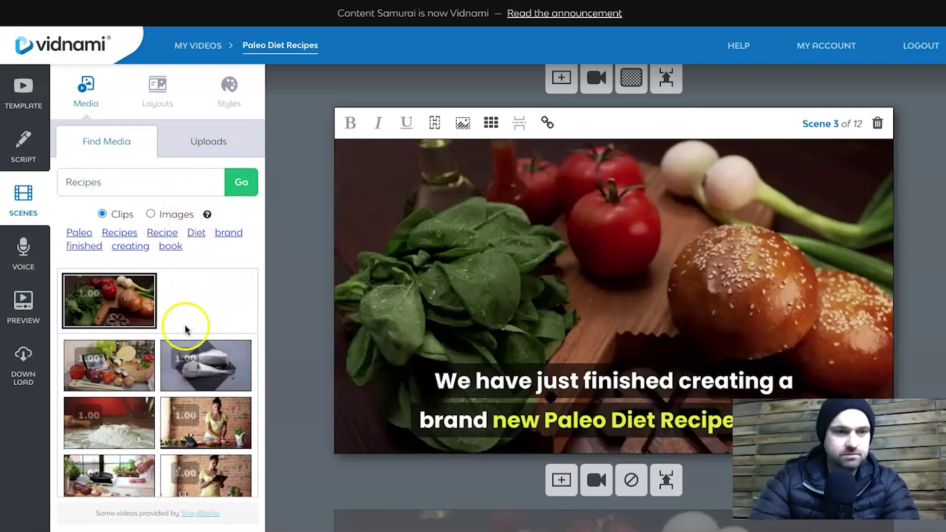
{"action": "left_click", "coordinate": [122, 389]}
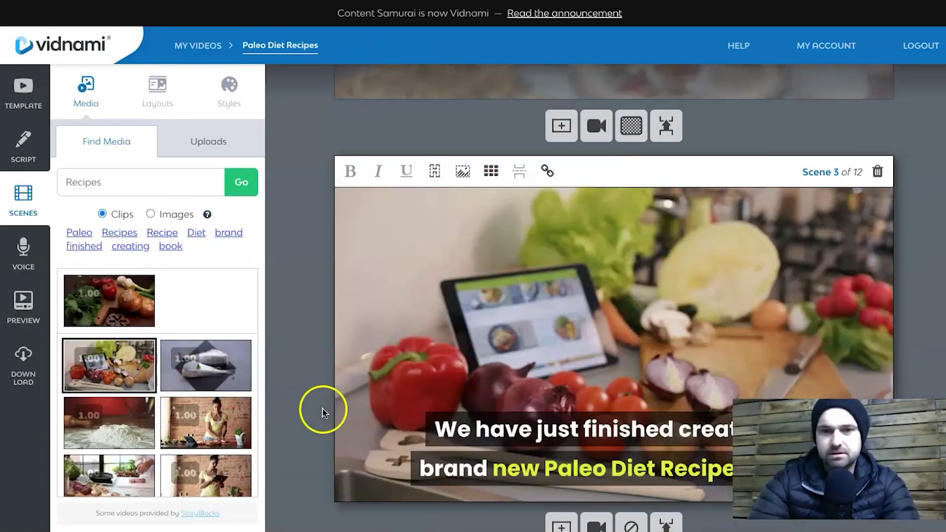
Review the clips and captions of scenes 4 to 10 for backgrounds that do not match their text.
{"action": "scroll", "coordinate": [365, 381], "scroll_direction": "down", "scroll_amount": 5}
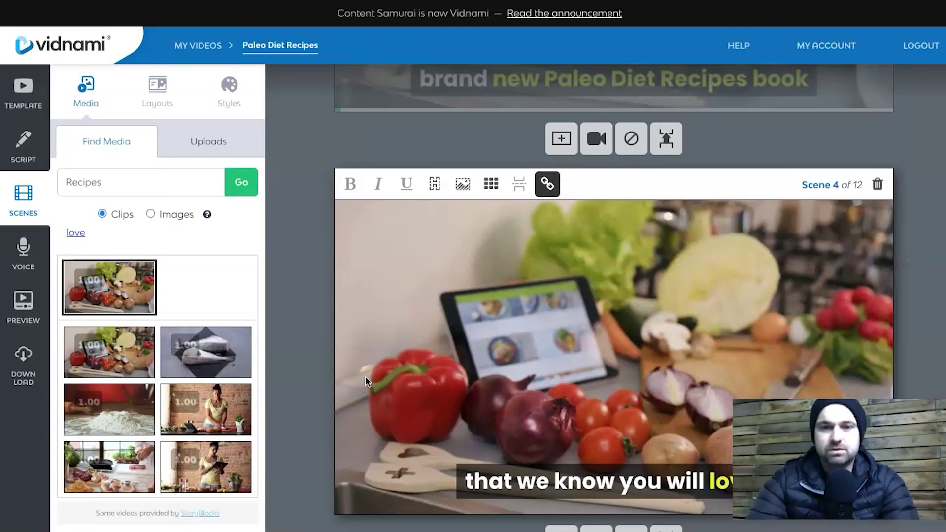
{"action": "scroll", "coordinate": [365, 376], "scroll_direction": "down", "scroll_amount": 5}
{"action": "scroll", "coordinate": [327, 412], "scroll_direction": "down", "scroll_amount": 3}
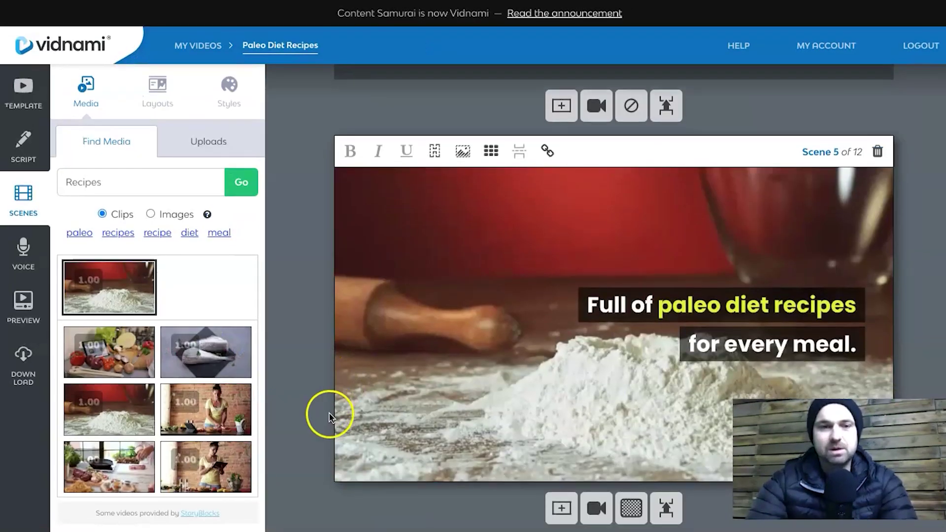
{"action": "scroll", "coordinate": [405, 417], "scroll_direction": "down", "scroll_amount": 12}
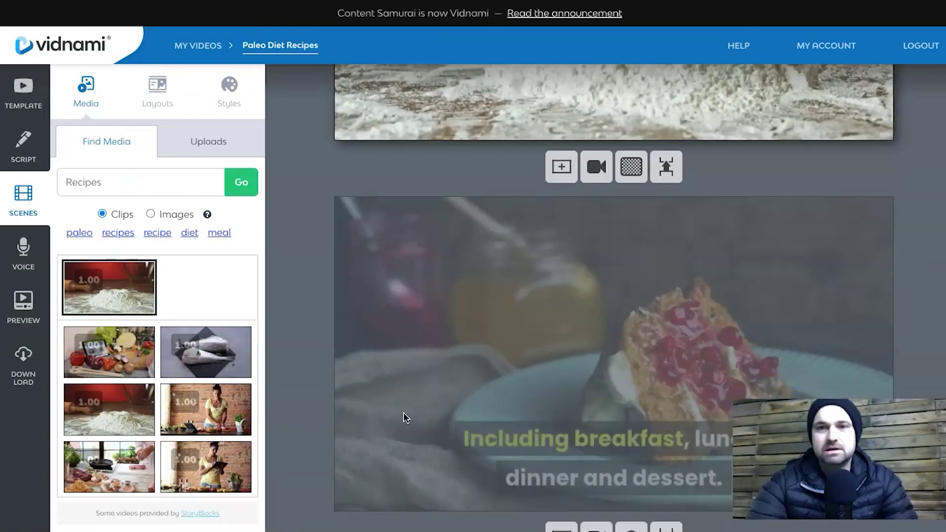
{"action": "scroll", "coordinate": [404, 418], "scroll_direction": "down", "scroll_amount": 6}
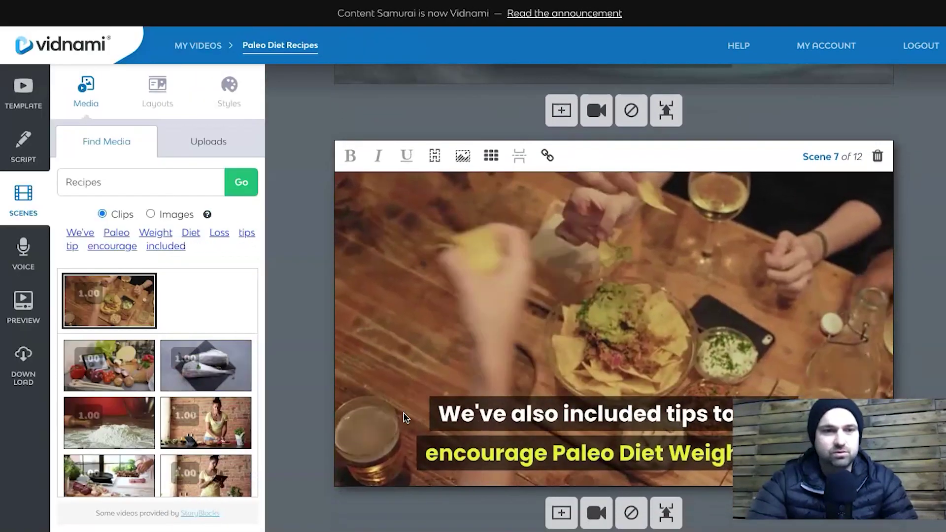
{"action": "left_click", "coordinate": [209, 215]}
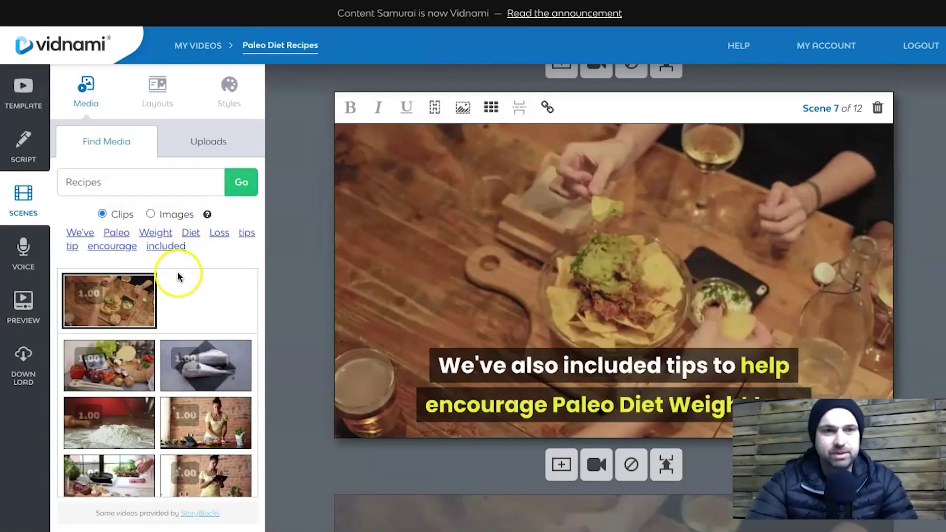
{"action": "scroll", "coordinate": [359, 313], "scroll_direction": "down", "scroll_amount": 6}
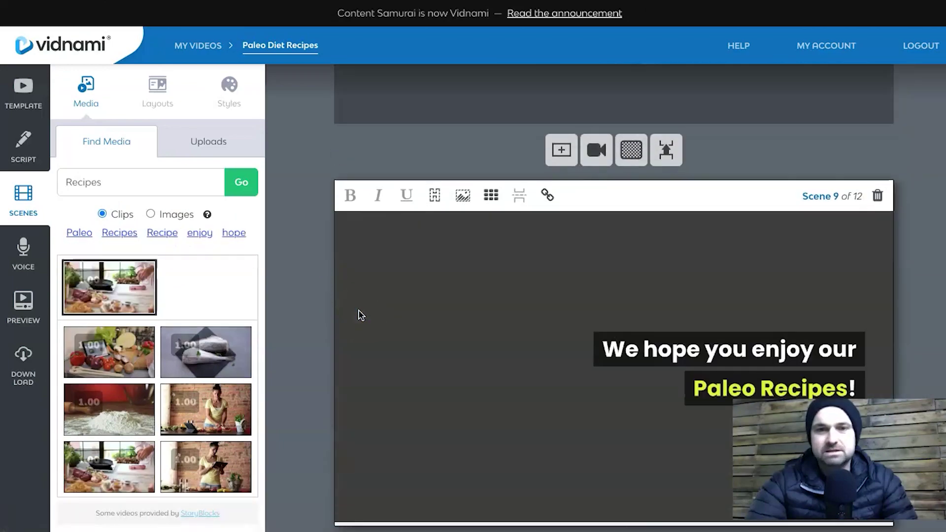
{"action": "scroll", "coordinate": [359, 313], "scroll_direction": "up", "scroll_amount": 1}
{"action": "scroll", "coordinate": [359, 314], "scroll_direction": "down", "scroll_amount": 2}
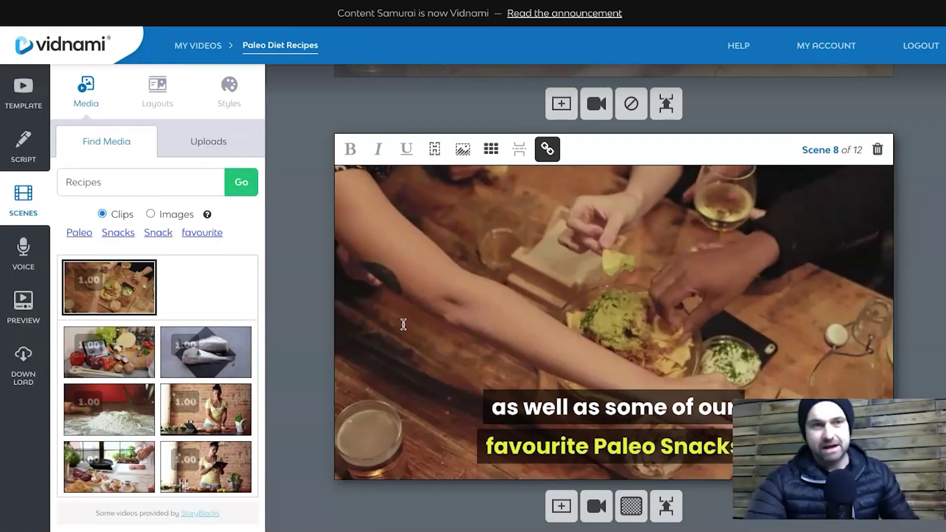
{"action": "scroll", "coordinate": [402, 320], "scroll_direction": "down", "scroll_amount": 3}
{"action": "scroll", "coordinate": [403, 324], "scroll_direction": "down", "scroll_amount": 5}
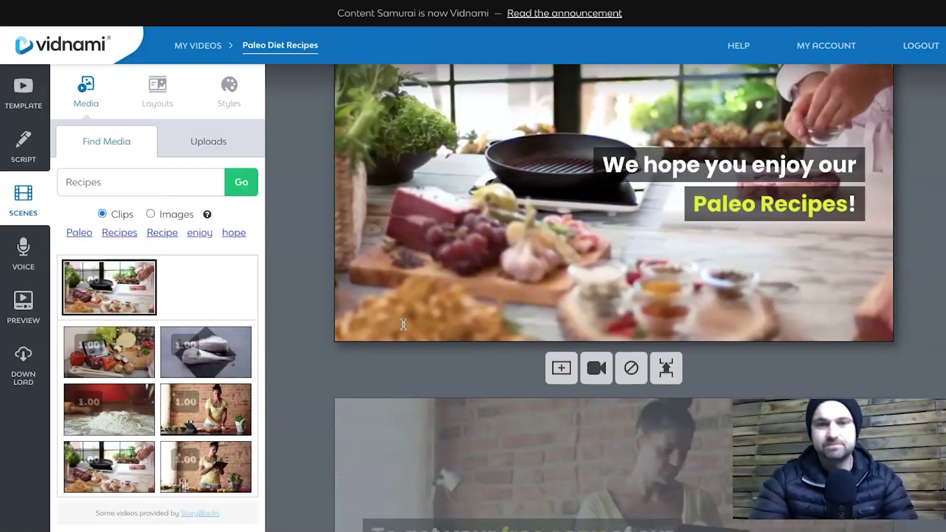
{"action": "scroll", "coordinate": [403, 324], "scroll_direction": "down", "scroll_amount": 4}
Find clips for scene 7 with the suggested keyword "Weight" and apply the one of a person in oversized jeans.
{"action": "scroll", "coordinate": [403, 325], "scroll_direction": "up", "scroll_amount": 10}
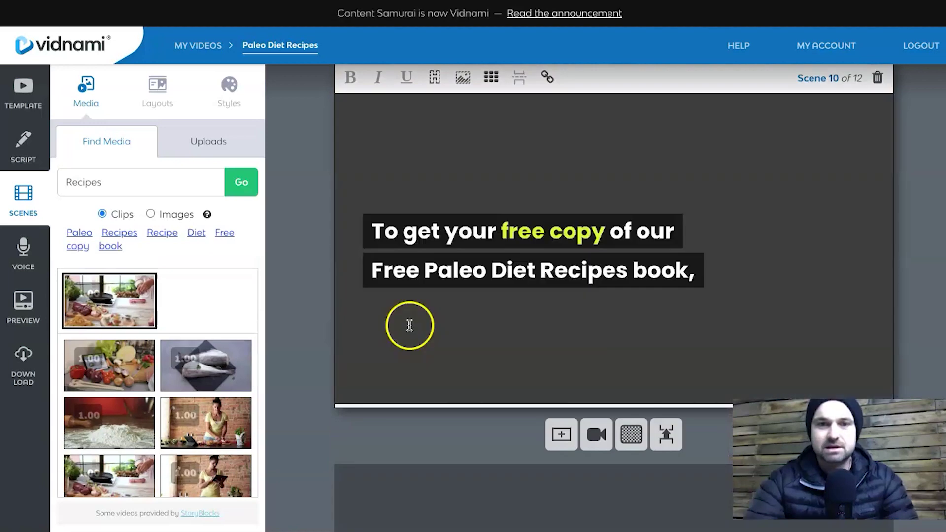
{"action": "scroll", "coordinate": [453, 344], "scroll_direction": "up", "scroll_amount": 2}
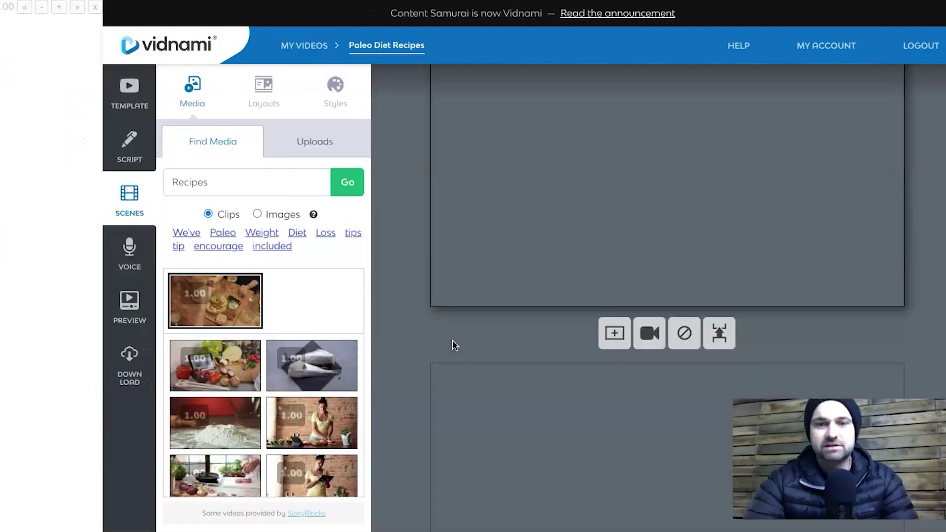
{"action": "left_click", "coordinate": [526, 291]}
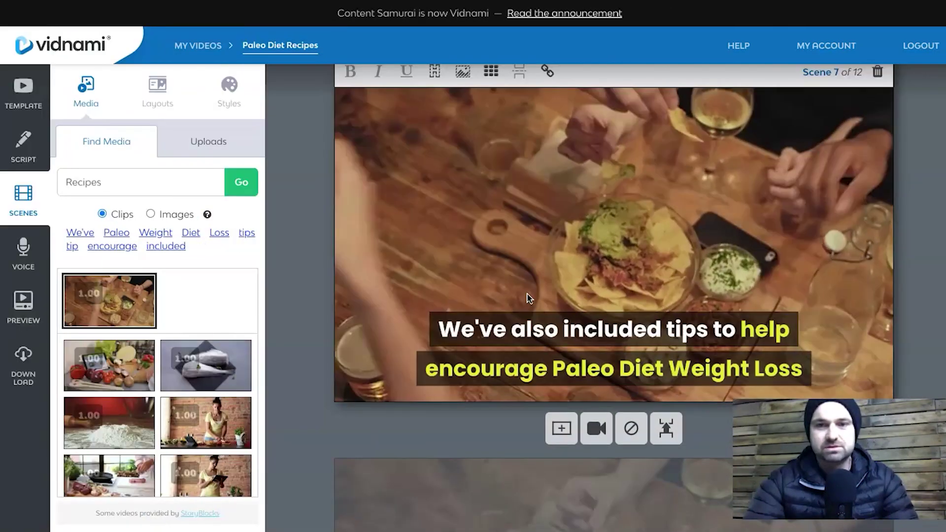
{"action": "left_click", "coordinate": [228, 246]}
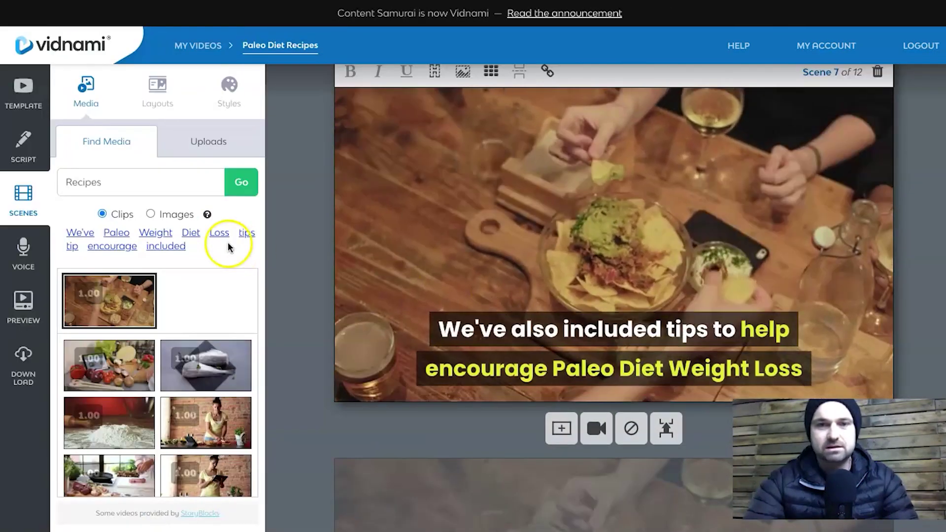
{"action": "left_click", "coordinate": [166, 239]}
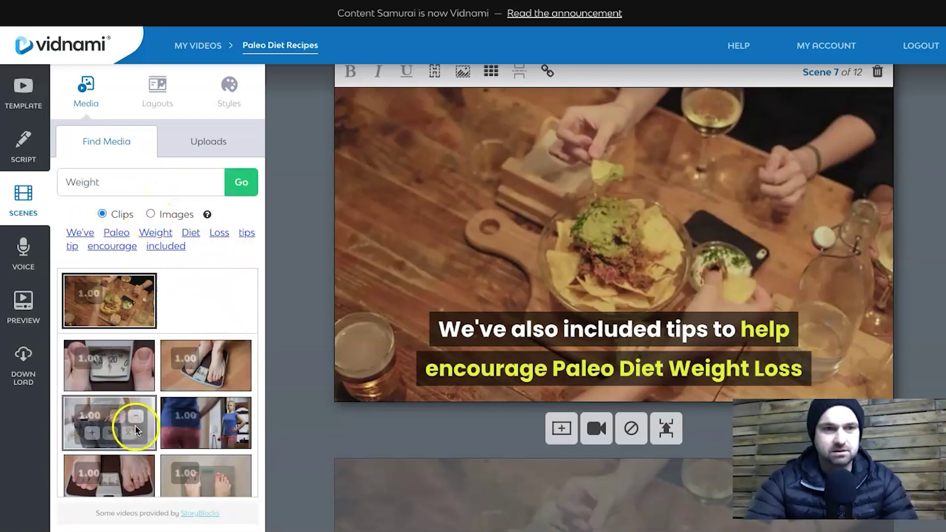
{"action": "left_click", "coordinate": [147, 437]}
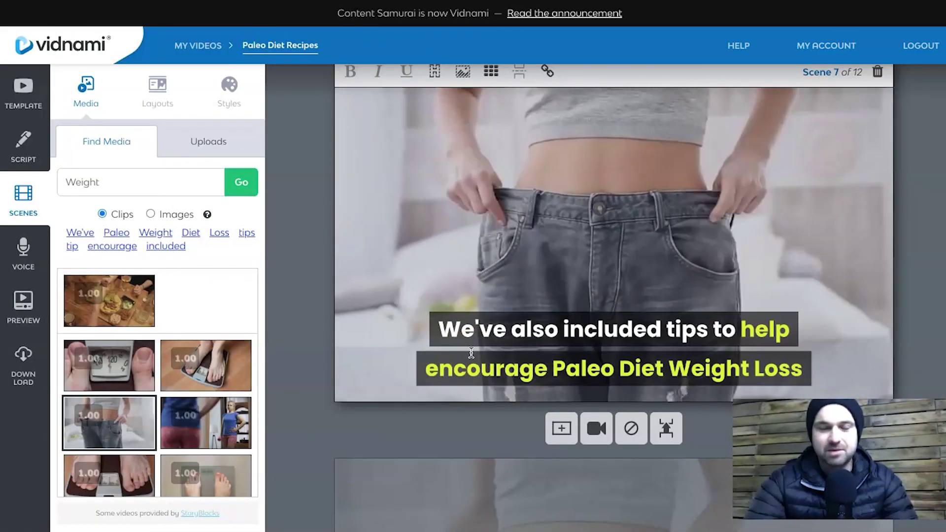
Review the clips and captions of the remaining scenes through scene 12, "Enjoy!".
{"action": "scroll", "coordinate": [471, 352], "scroll_direction": "down", "scroll_amount": 10}
{"action": "scroll", "coordinate": [471, 352], "scroll_direction": "down", "scroll_amount": 15}
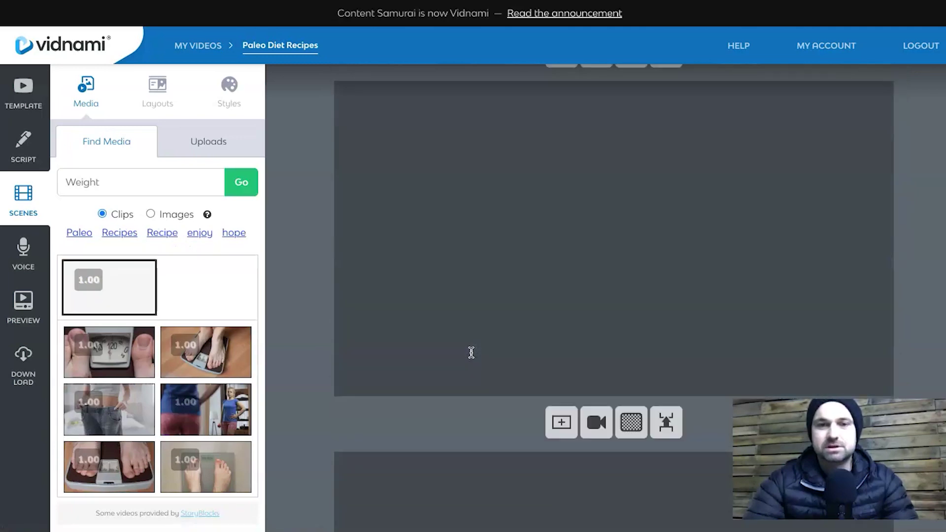
{"action": "scroll", "coordinate": [470, 352], "scroll_direction": "up", "scroll_amount": 5}
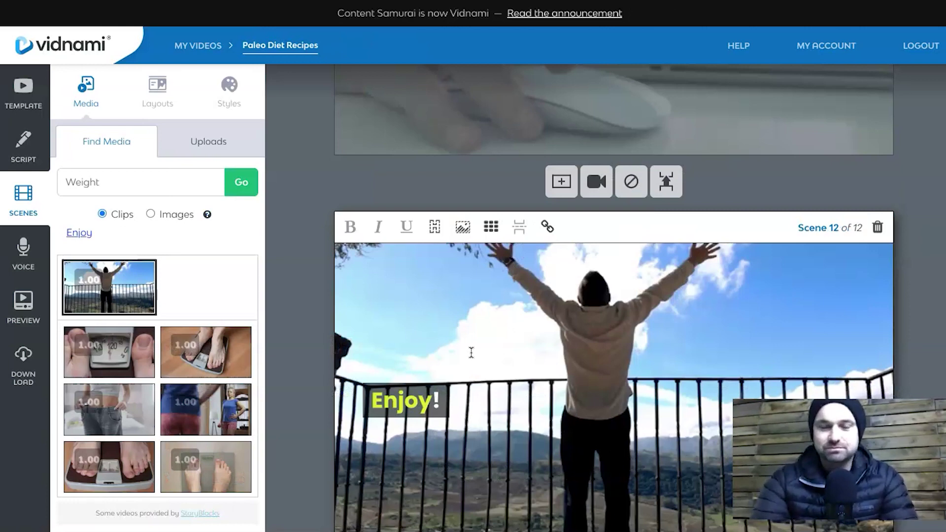
{"action": "scroll", "coordinate": [440, 389], "scroll_direction": "down", "scroll_amount": 1}
{"action": "scroll", "coordinate": [485, 381], "scroll_direction": "up", "scroll_amount": 2}
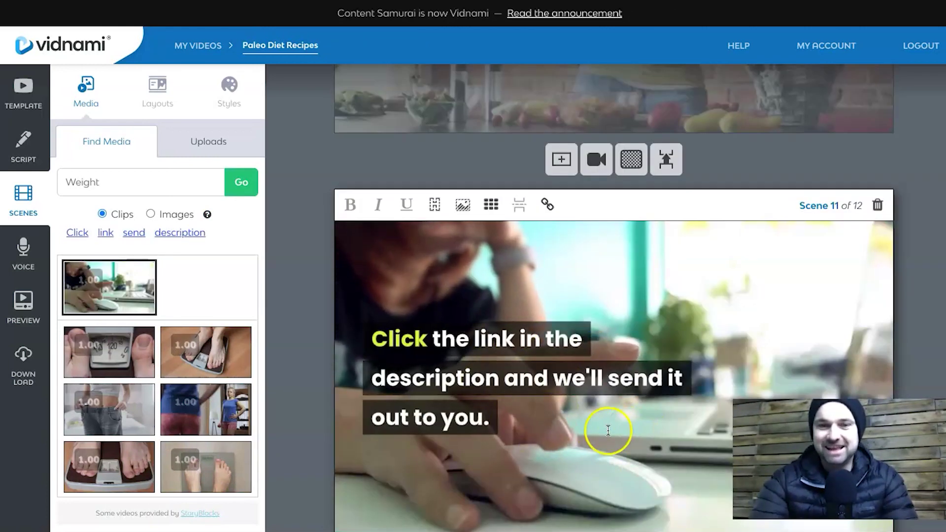
{"action": "scroll", "coordinate": [616, 430], "scroll_direction": "up", "scroll_amount": 2}
{"action": "scroll", "coordinate": [569, 348], "scroll_direction": "down", "scroll_amount": 6}
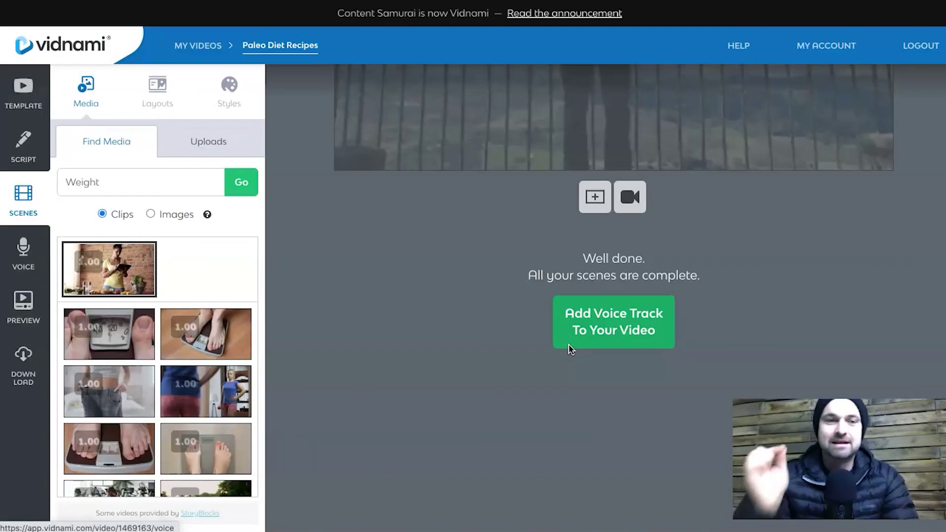
{"action": "scroll", "coordinate": [569, 348], "scroll_direction": "up", "scroll_amount": 1}
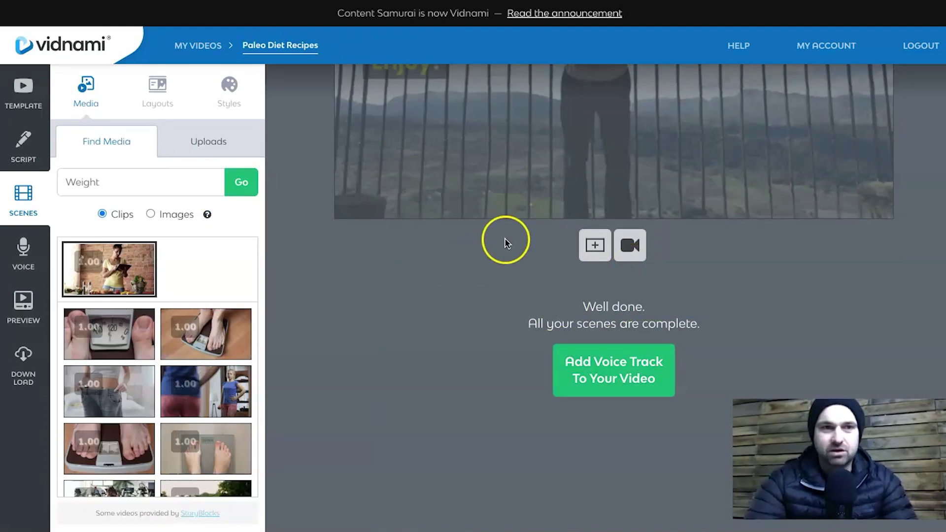
{"action": "scroll", "coordinate": [505, 239], "scroll_direction": "up", "scroll_amount": 4}
{"action": "left_click", "coordinate": [574, 301]}
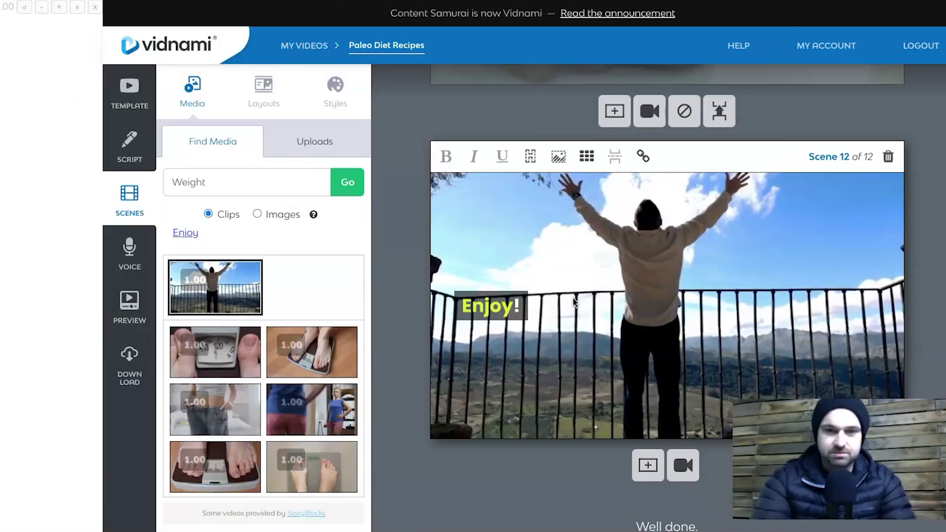
Proceed to adding a voice track to the completed scenes and choose the Auto-voice option.
{"action": "scroll", "coordinate": [574, 297], "scroll_direction": "down", "scroll_amount": 5}
{"action": "left_click", "coordinate": [597, 323]}
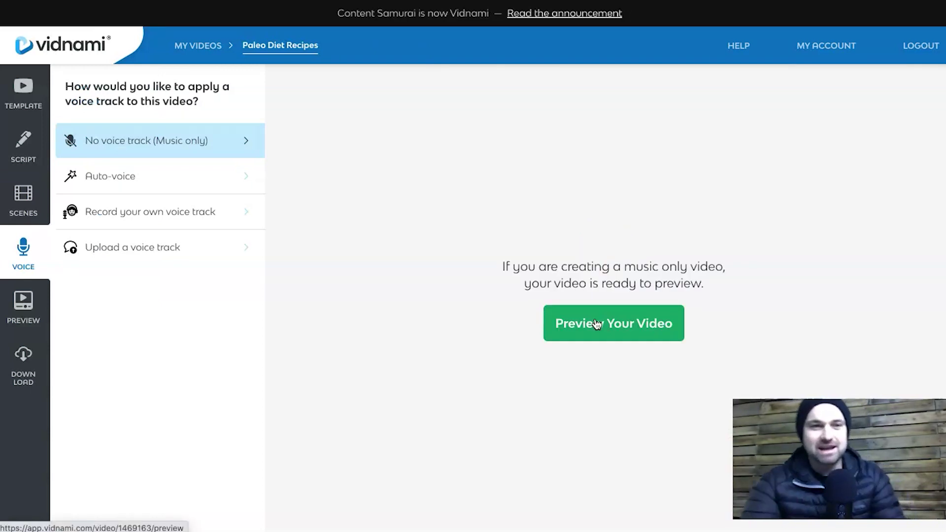
{"action": "mouse_move", "coordinate": [181, 158]}
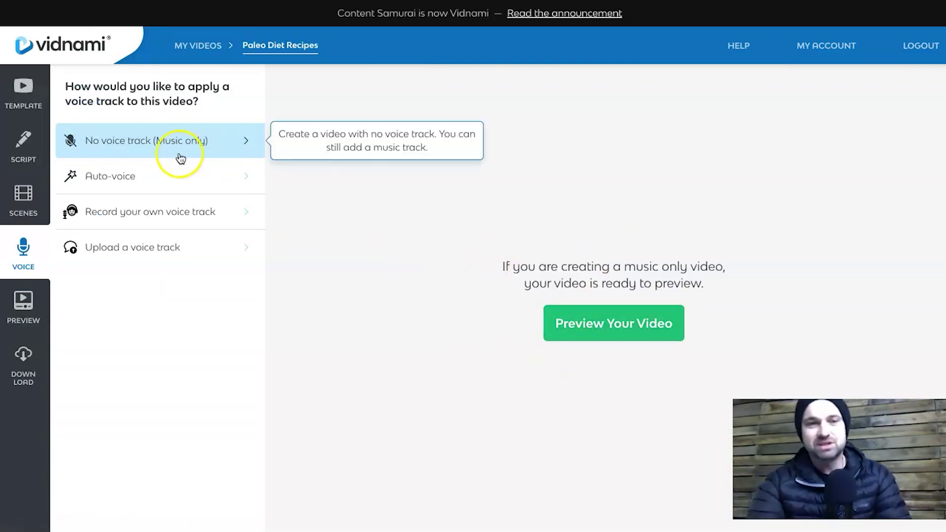
{"action": "mouse_move", "coordinate": [226, 218]}
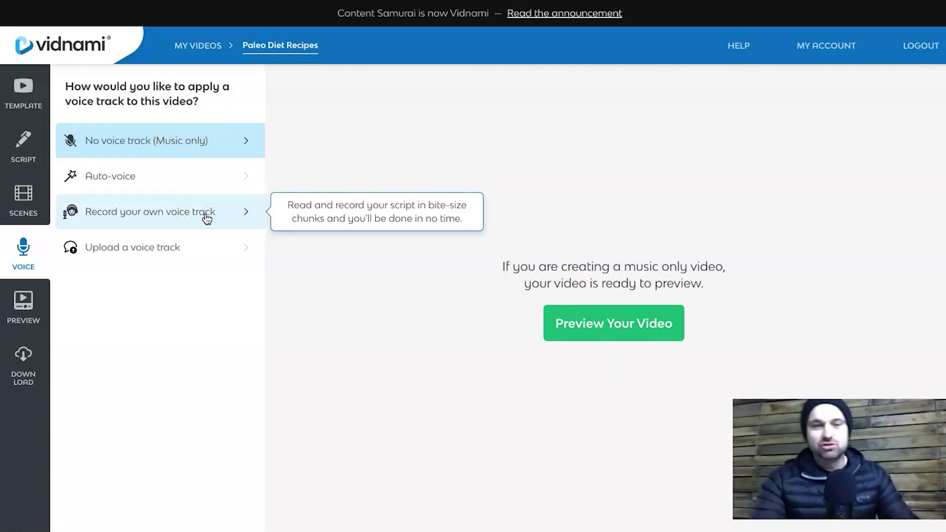
{"action": "left_click", "coordinate": [179, 187]}
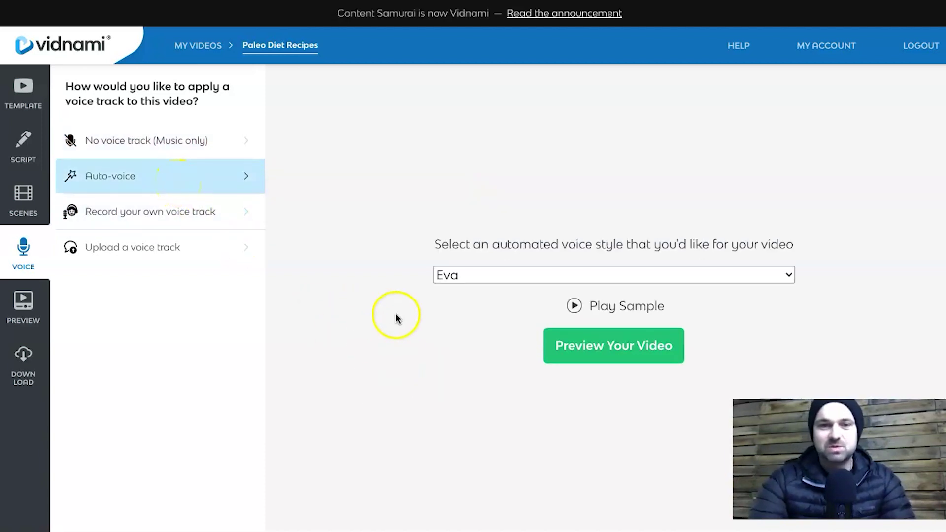
Set the automated voice style to the United Kingdom voice Harry and play its sample.
{"action": "left_click", "coordinate": [499, 277]}
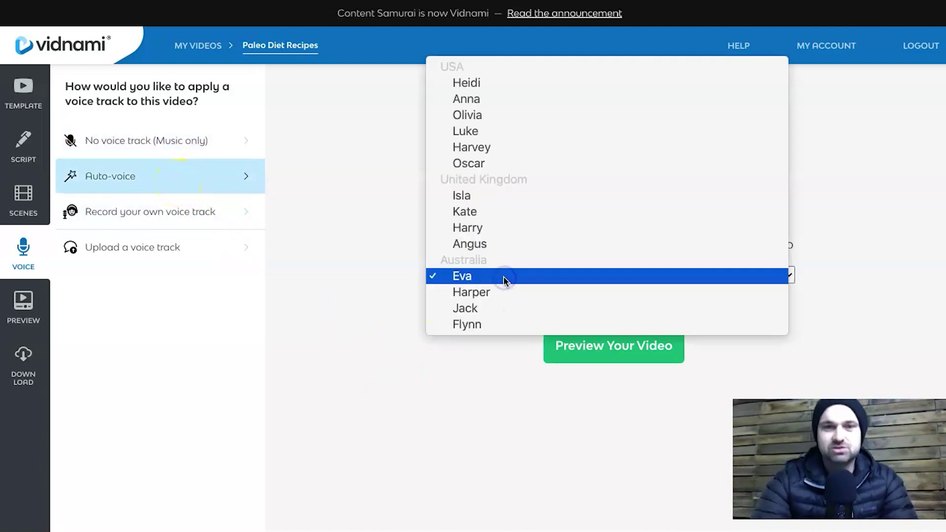
{"action": "left_click", "coordinate": [512, 228]}
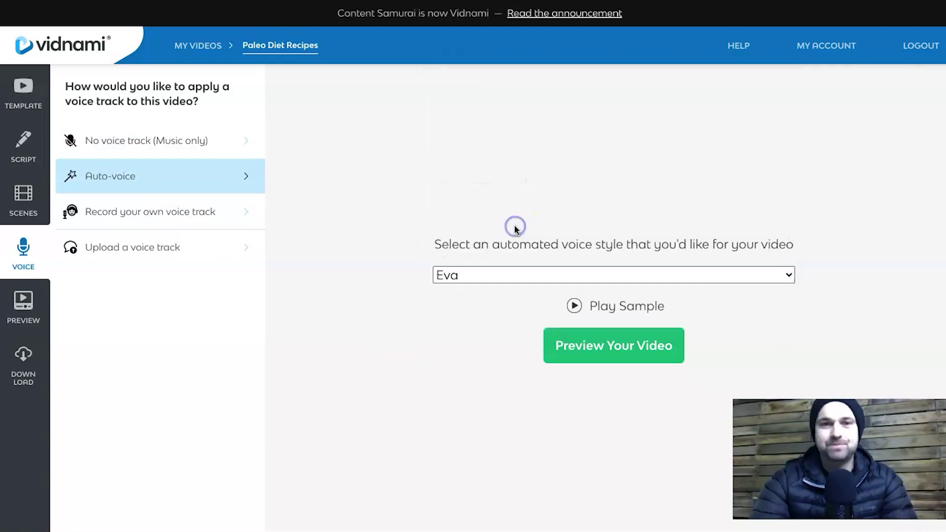
{"action": "left_click", "coordinate": [499, 275]}
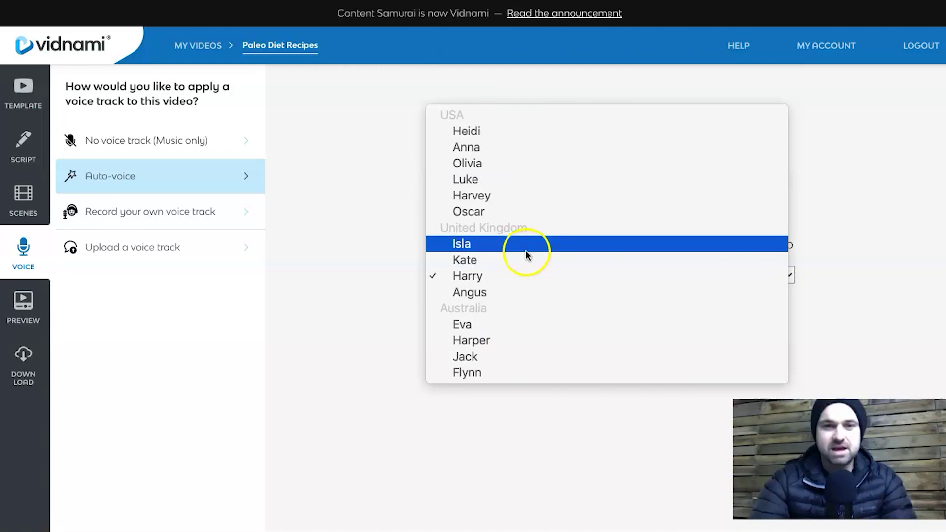
{"action": "left_click", "coordinate": [518, 276]}
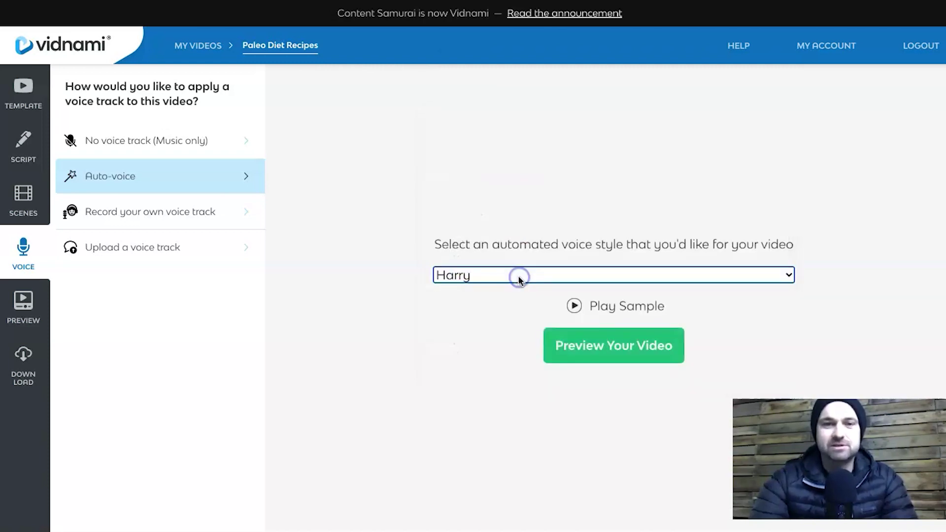
{"action": "left_click", "coordinate": [476, 275]}
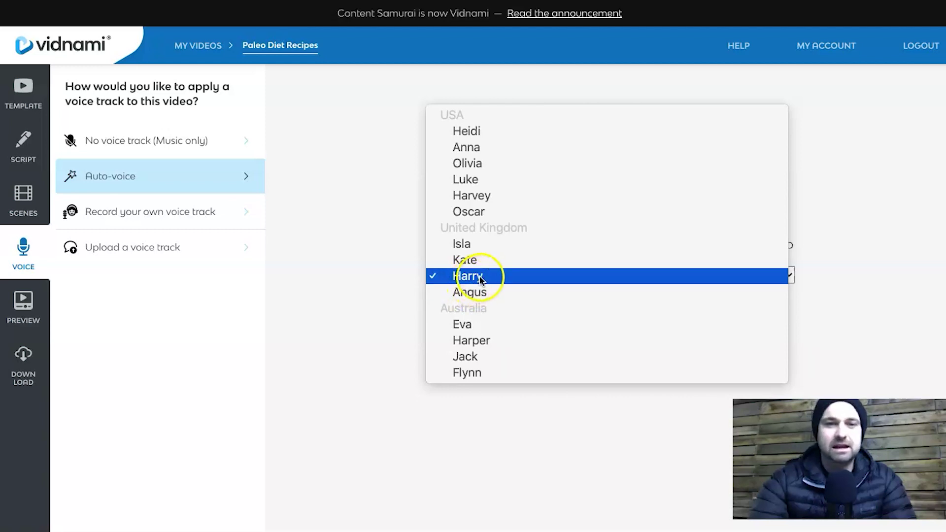
{"action": "left_click", "coordinate": [444, 277]}
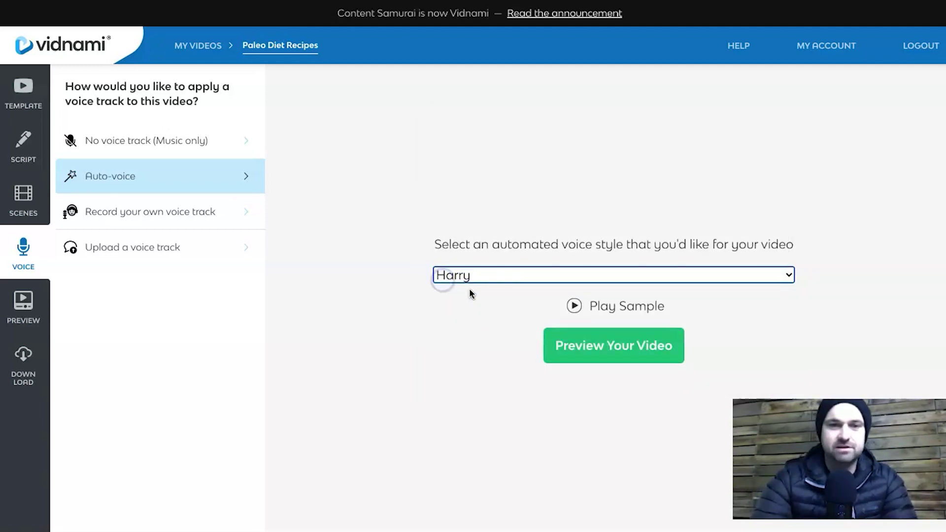
{"action": "left_click", "coordinate": [573, 307]}
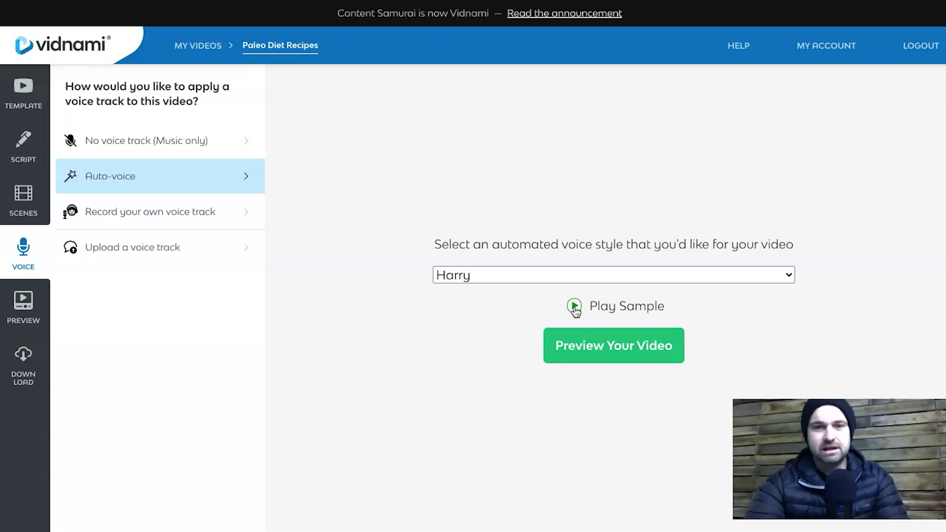
Replay the Harry voice sample at a higher volume and build the preview of the video.
{"action": "key", "text": "XF86AudioRaiseVolume"}
{"action": "left_click", "coordinate": [575, 307]}
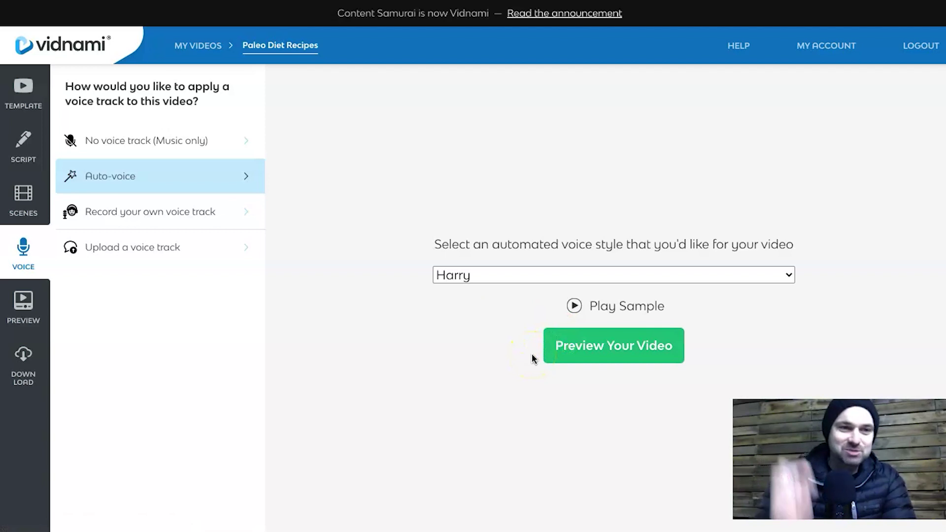
{"action": "left_click", "coordinate": [564, 361]}
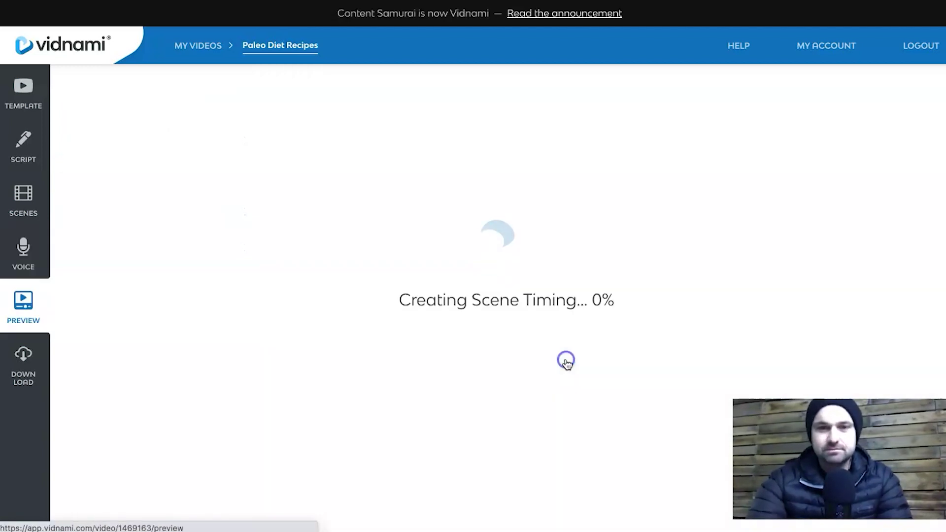
{"action": "left_click", "coordinate": [482, 350]}
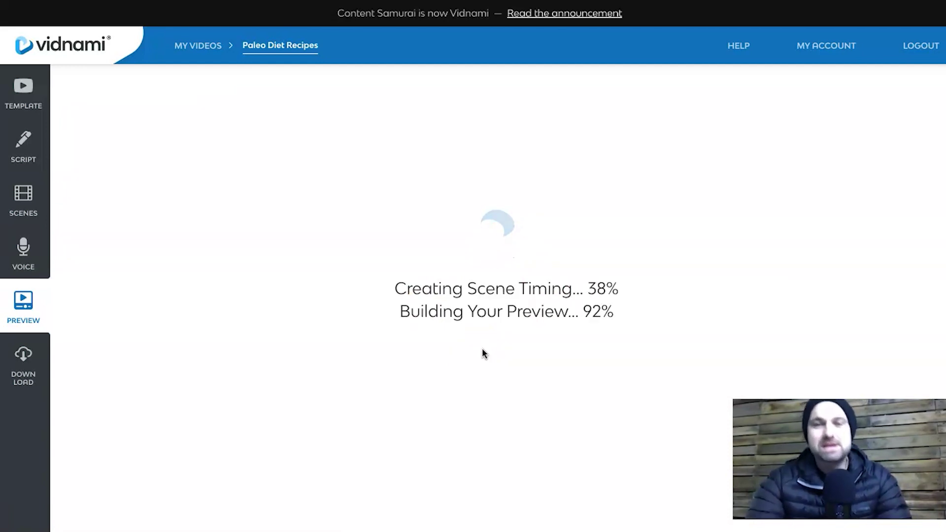
{"action": "left_click", "coordinate": [503, 344]}
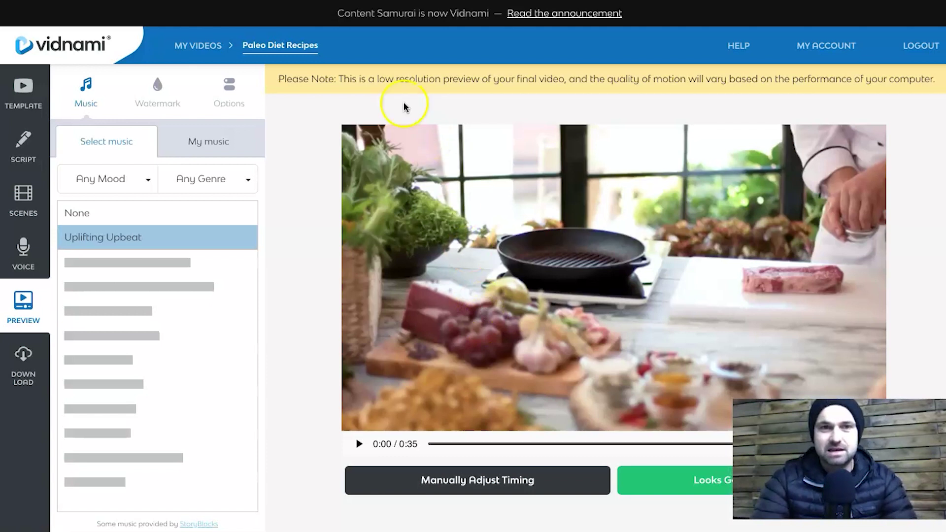
Play the opening seconds of the video preview and look through the available background music tracks.
{"action": "left_click_drag", "start_coordinate": [339, 80], "coordinate": [534, 81]}
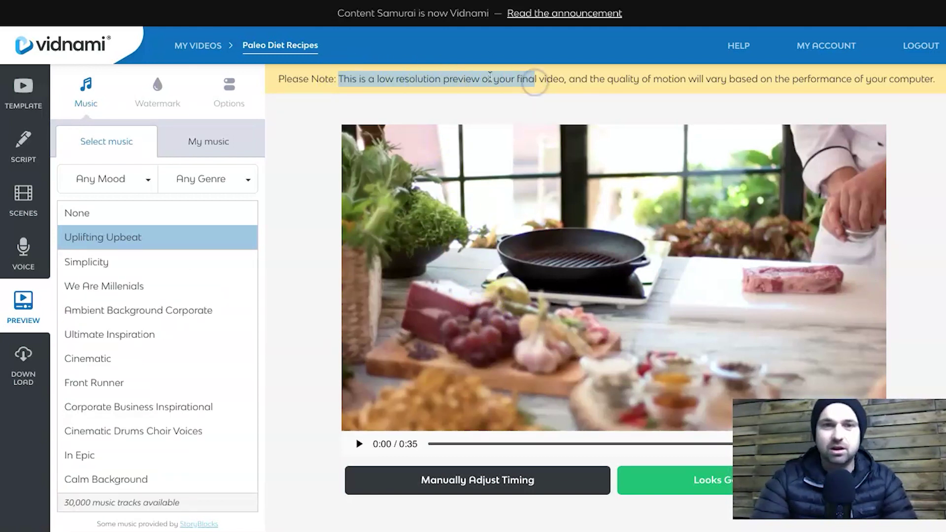
{"action": "left_click", "coordinate": [494, 91]}
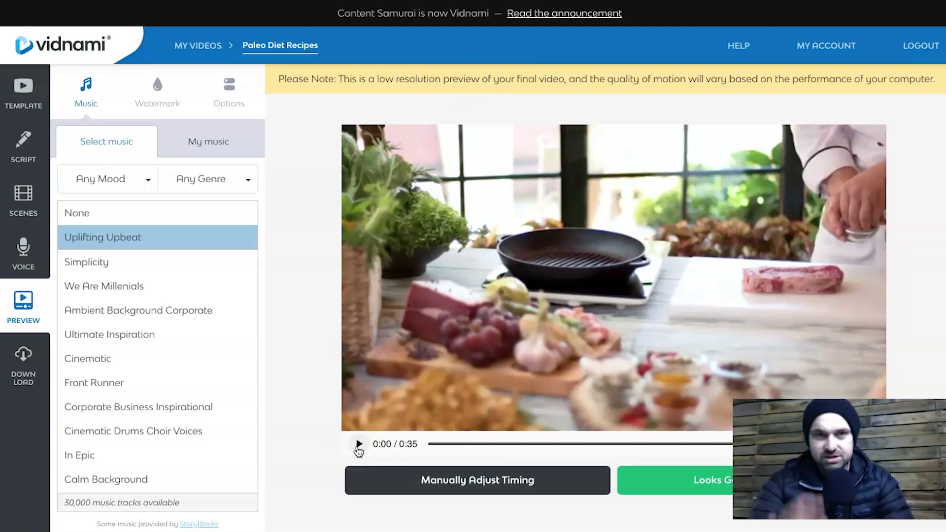
{"action": "left_click", "coordinate": [357, 447]}
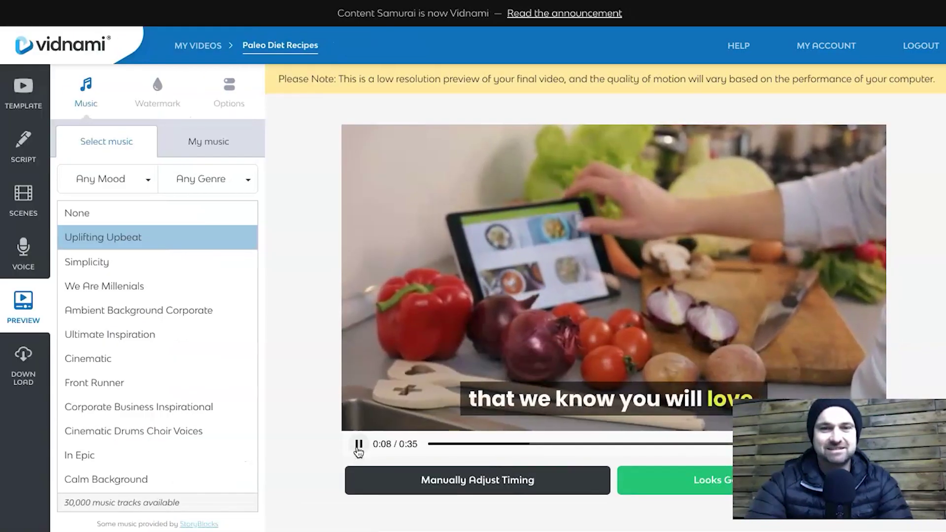
{"action": "left_click", "coordinate": [358, 446]}
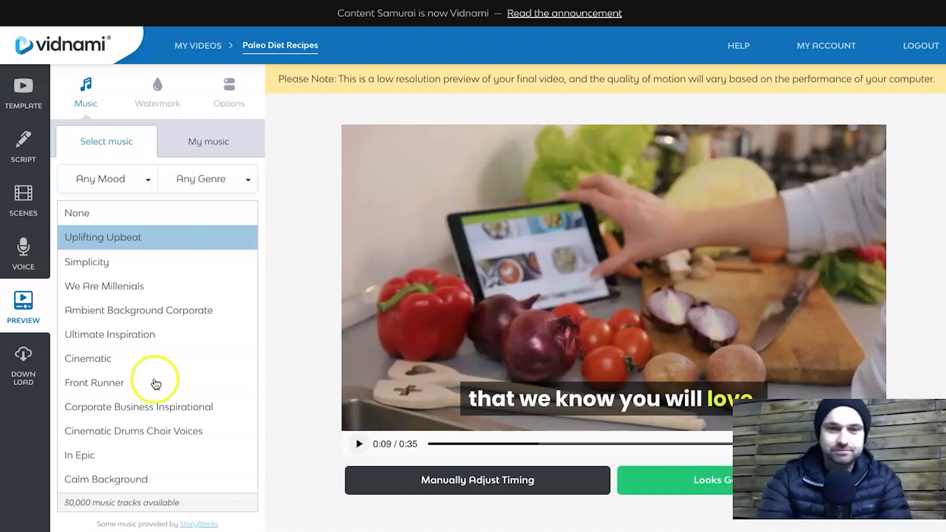
{"action": "scroll", "coordinate": [160, 333], "scroll_direction": "down", "scroll_amount": 4}
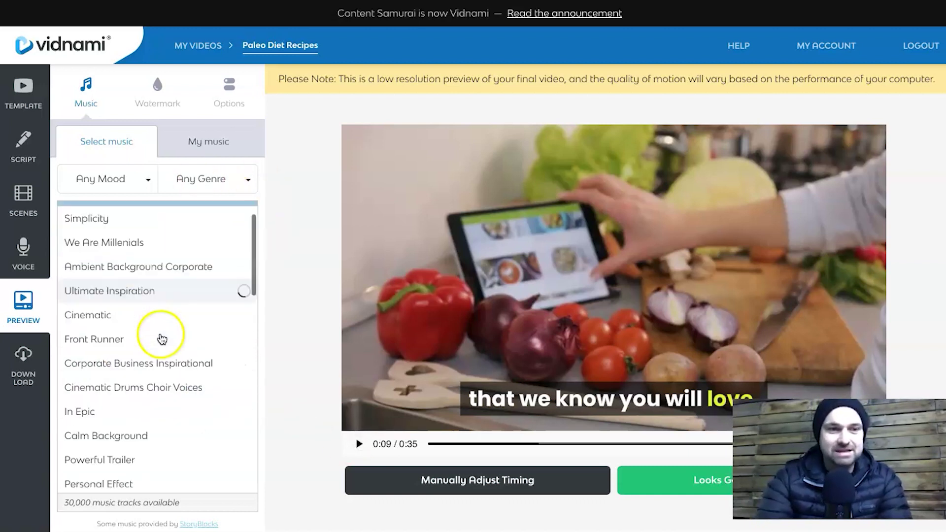
{"action": "scroll", "coordinate": [167, 401], "scroll_direction": "up", "scroll_amount": 4}
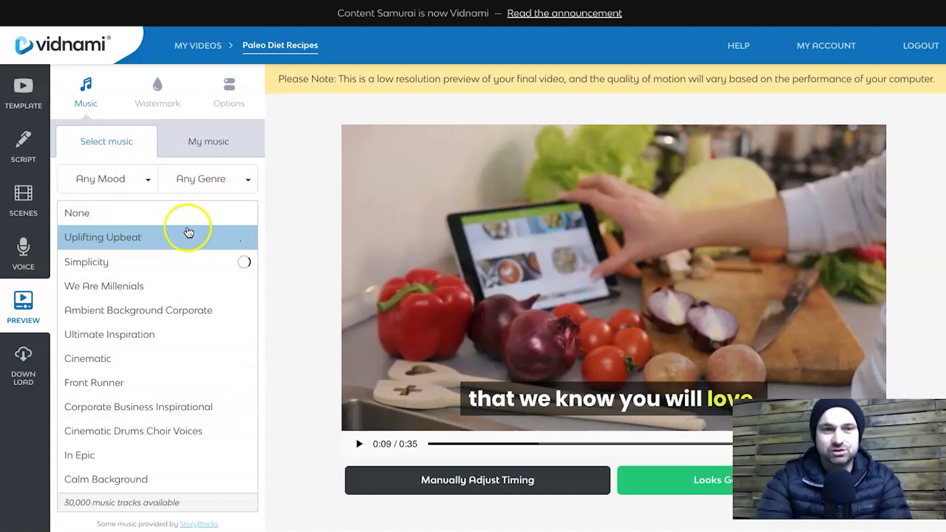
Apply a voice track speed of 90% and play the opening of the rebuilt preview to check it.
{"action": "left_click", "coordinate": [226, 95]}
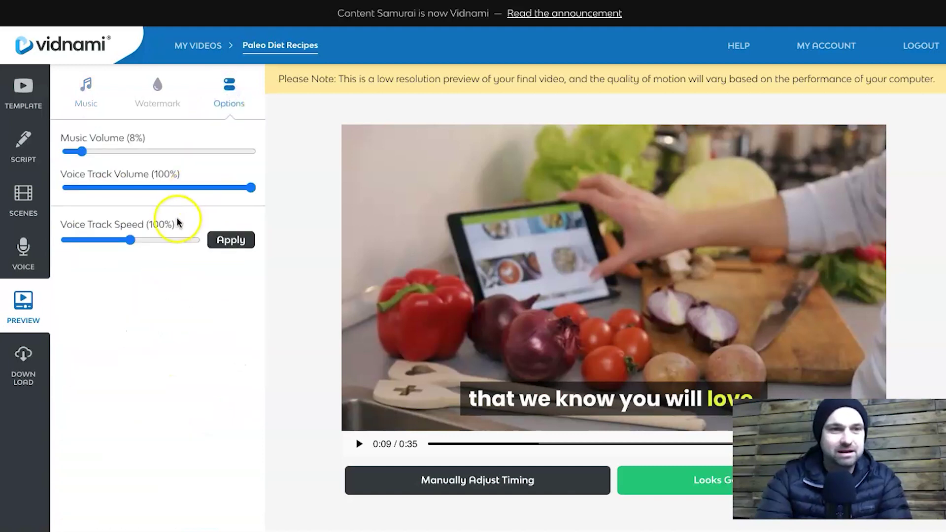
{"action": "left_click_drag", "start_coordinate": [129, 240], "coordinate": [104, 240]}
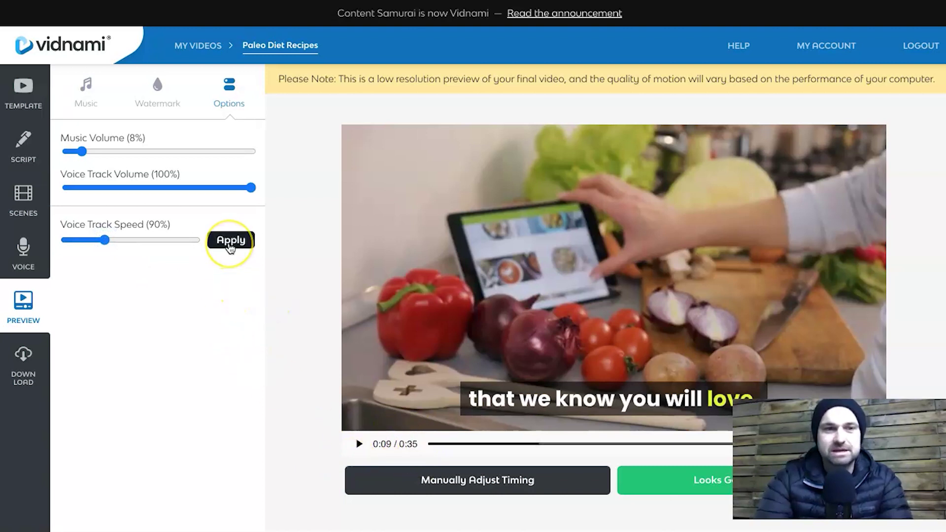
{"action": "left_click", "coordinate": [230, 247]}
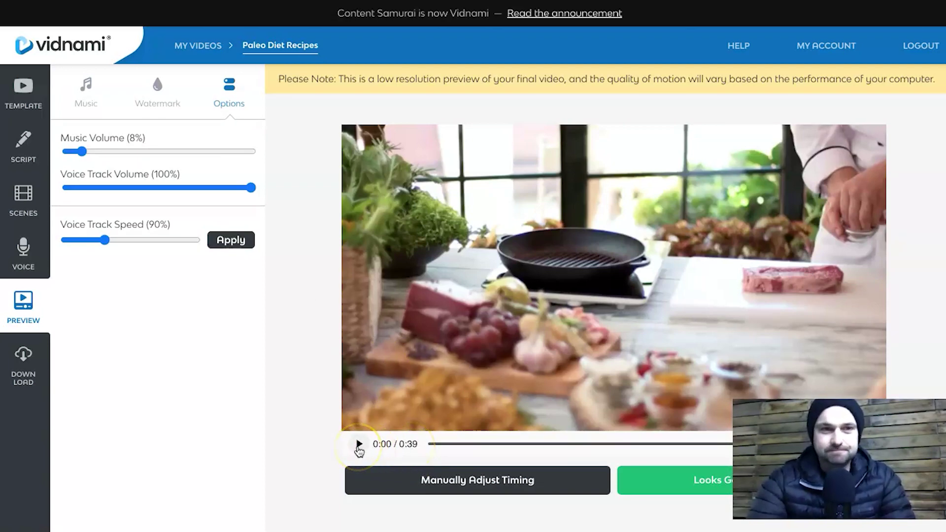
{"action": "left_click", "coordinate": [358, 446]}
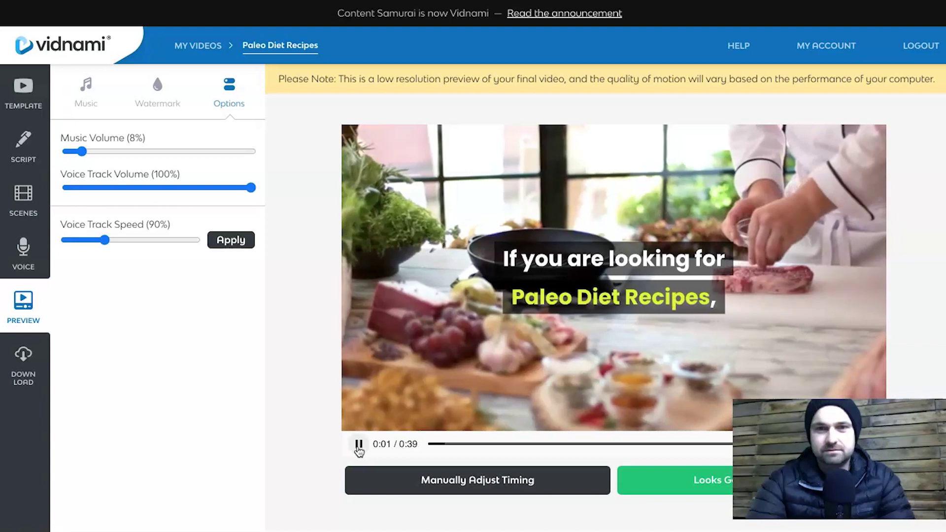
{"action": "left_click", "coordinate": [358, 447]}
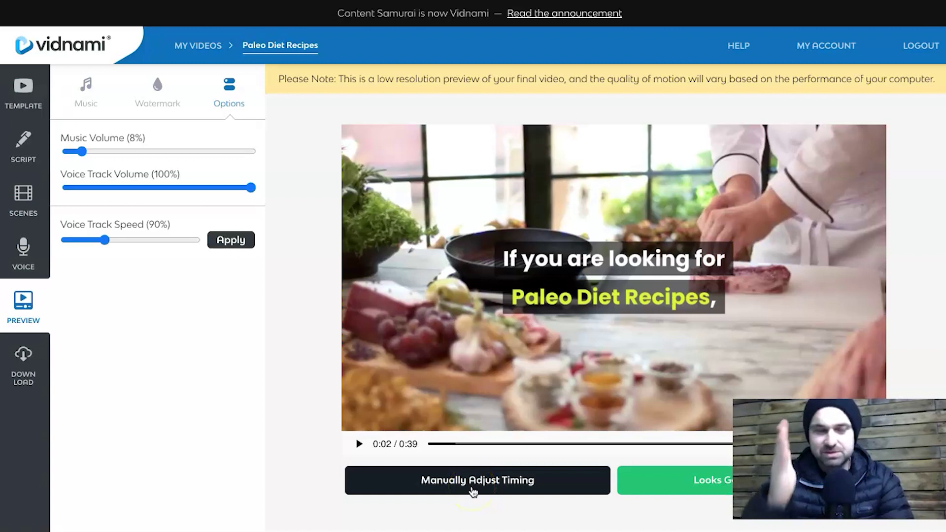
Look over the watermark choices for the video and return to the volume and speed options.
{"action": "left_click", "coordinate": [473, 487]}
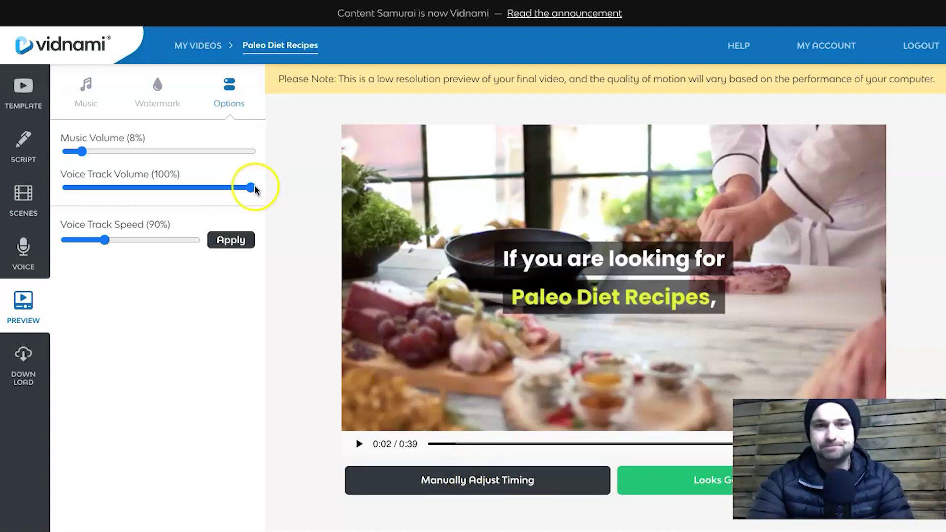
{"action": "left_click", "coordinate": [163, 89]}
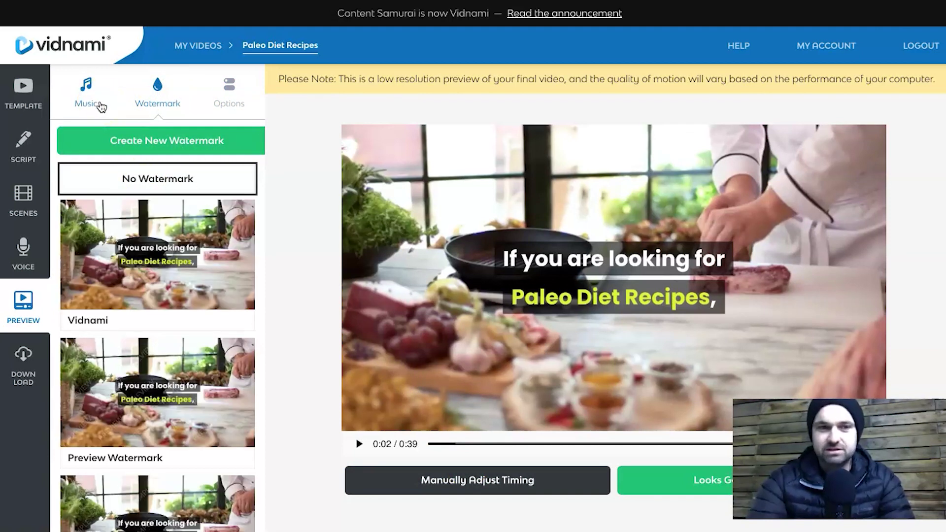
{"action": "left_click", "coordinate": [227, 96]}
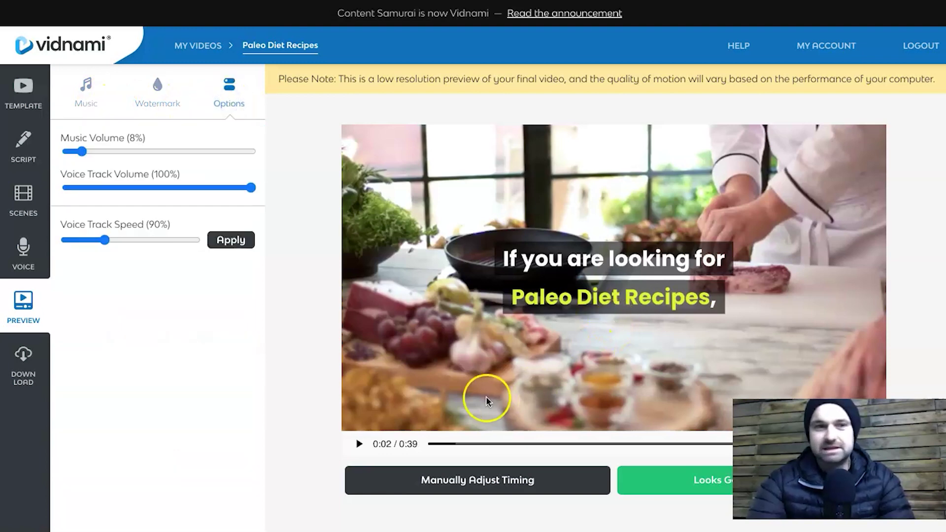
Approve the preview and generate the video in Full HD 1080p resolution.
{"action": "left_click", "coordinate": [675, 480]}
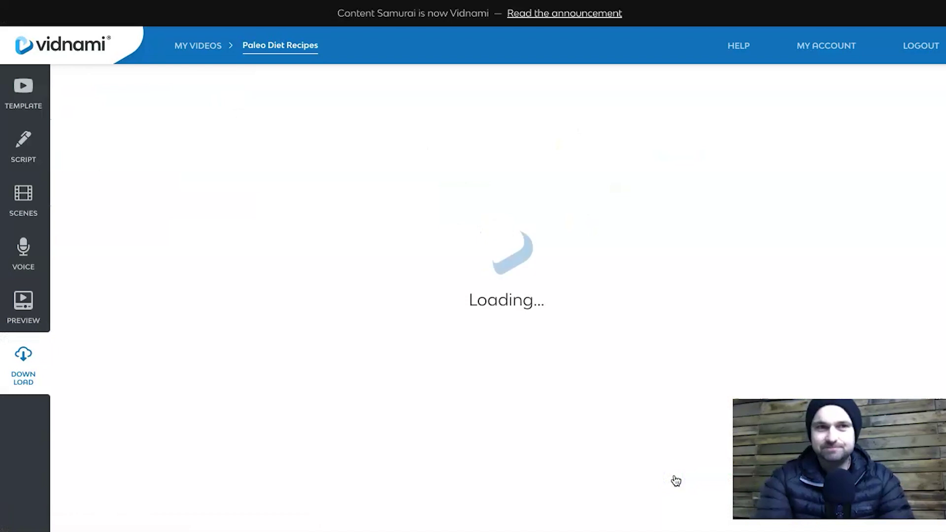
{"action": "left_click", "coordinate": [478, 201]}
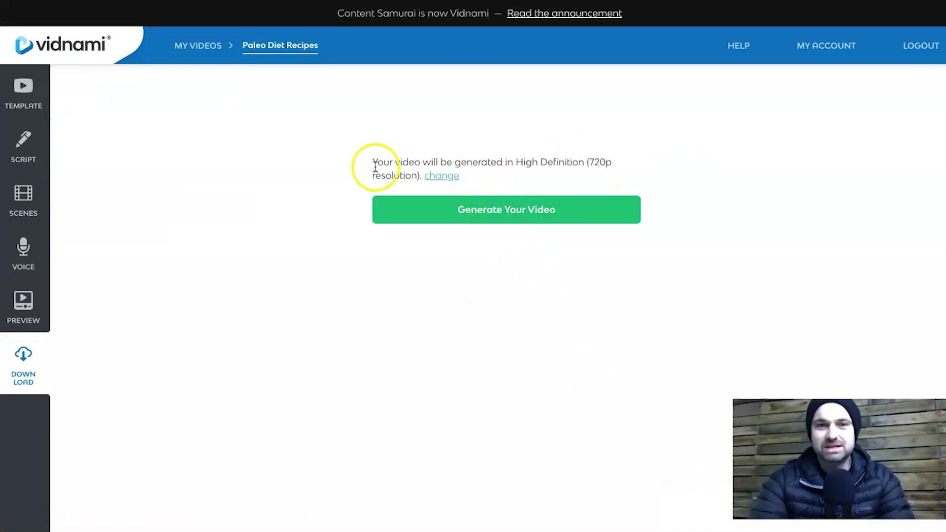
{"action": "left_click_drag", "start_coordinate": [567, 163], "coordinate": [591, 163]}
{"action": "left_click", "coordinate": [822, 77]}
{"action": "left_click", "coordinate": [610, 133]}
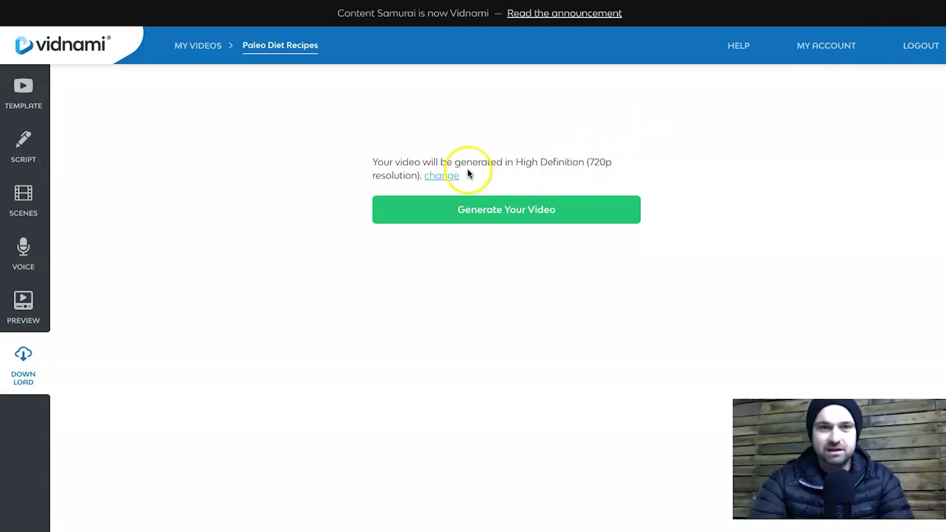
{"action": "left_click", "coordinate": [438, 175]}
{"action": "left_click", "coordinate": [408, 186]}
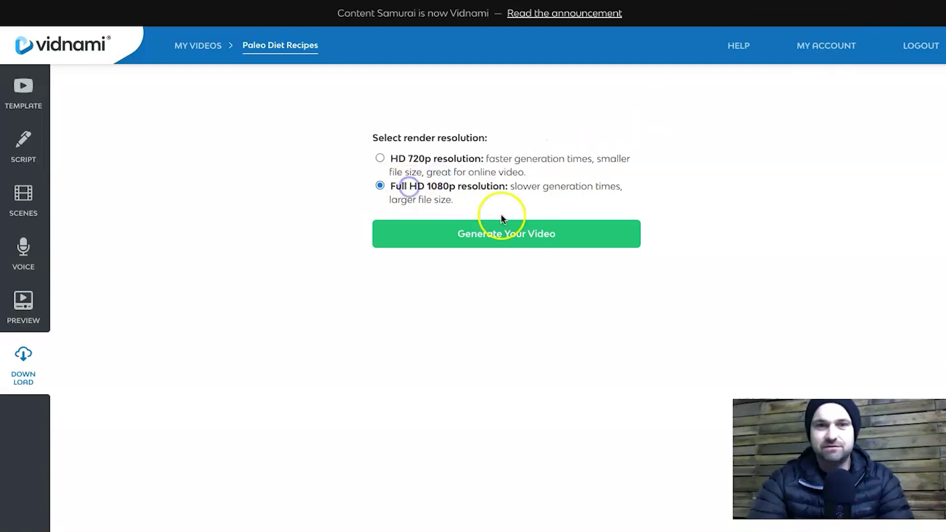
{"action": "left_click", "coordinate": [525, 206]}
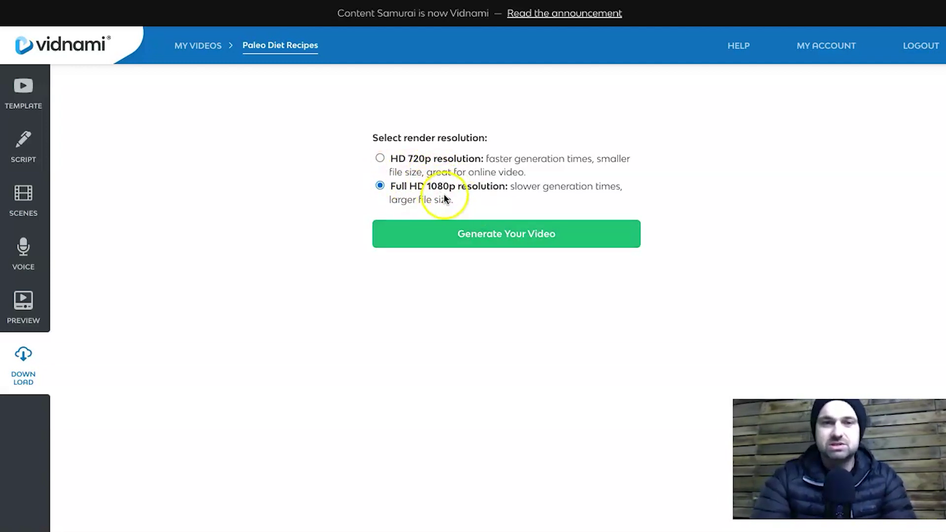
{"action": "left_click", "coordinate": [487, 227]}
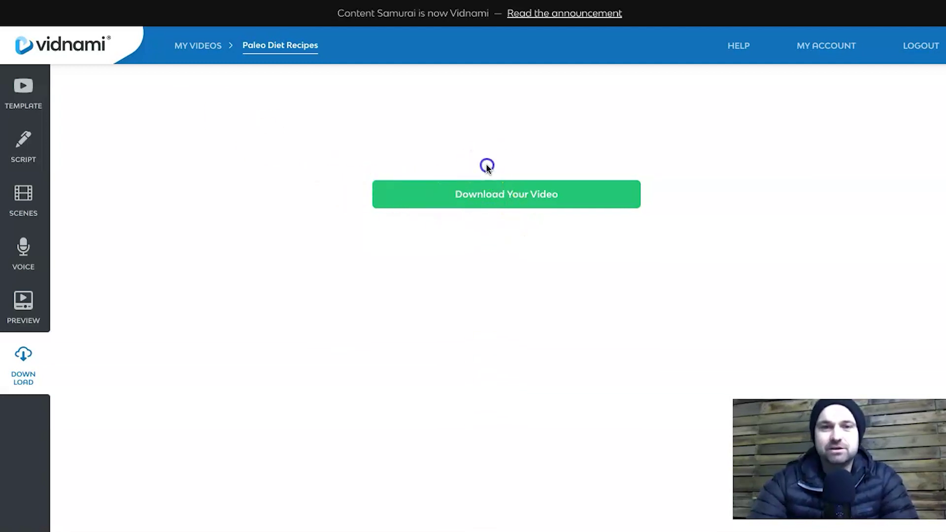
Download the generated video and check its opening seconds in the media player.
{"action": "left_click", "coordinate": [482, 191]}
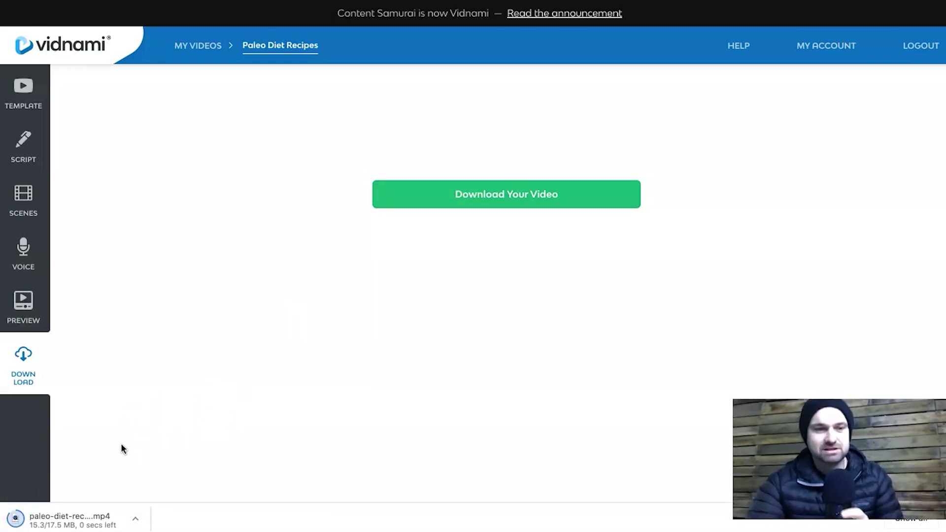
{"action": "left_click", "coordinate": [83, 521]}
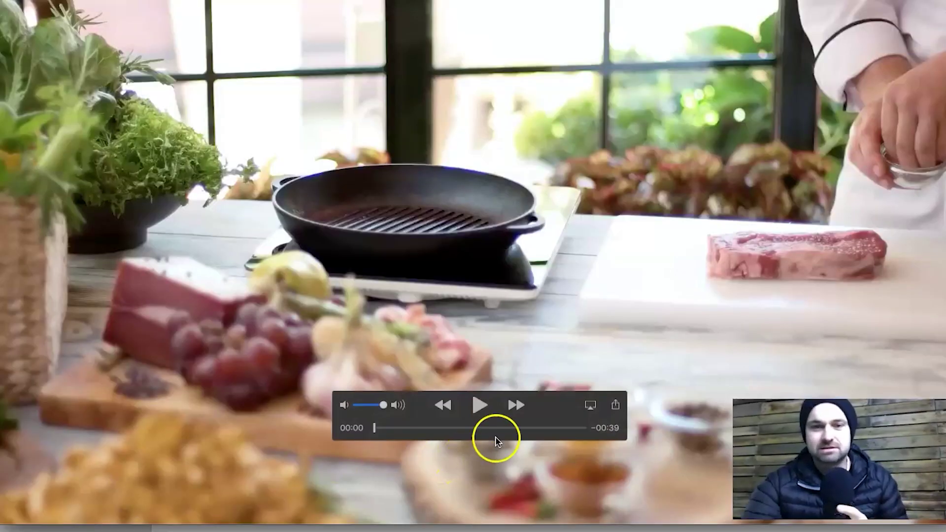
{"action": "left_click", "coordinate": [479, 403]}
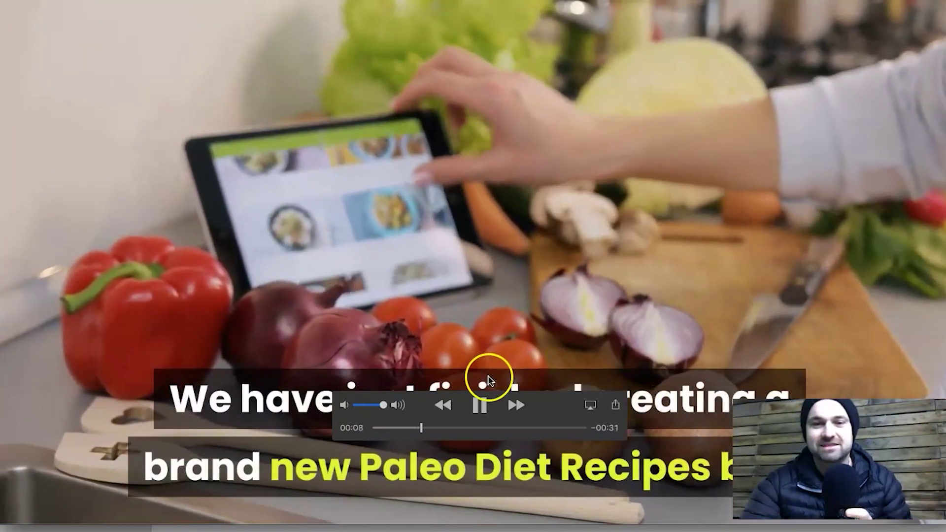
{"action": "left_click", "coordinate": [480, 405]}
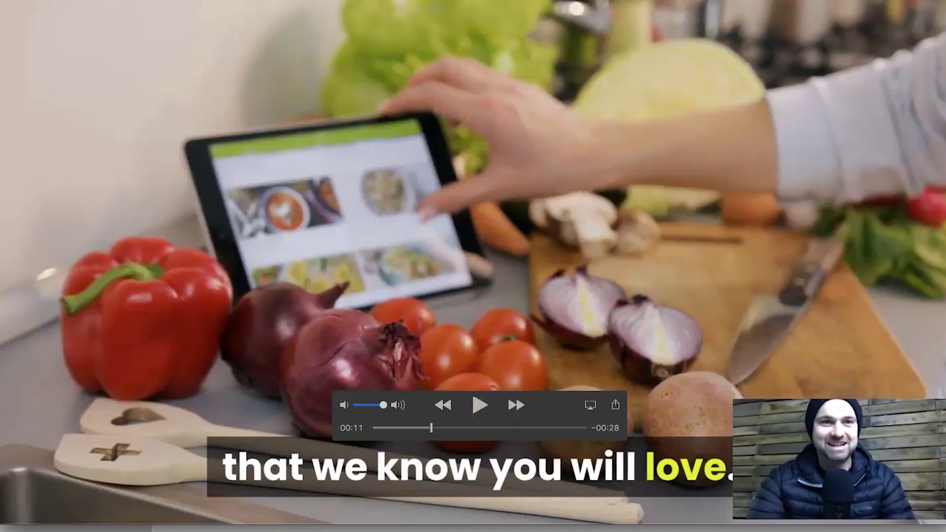
{"action": "mouse_move", "coordinate": [182, 17]}
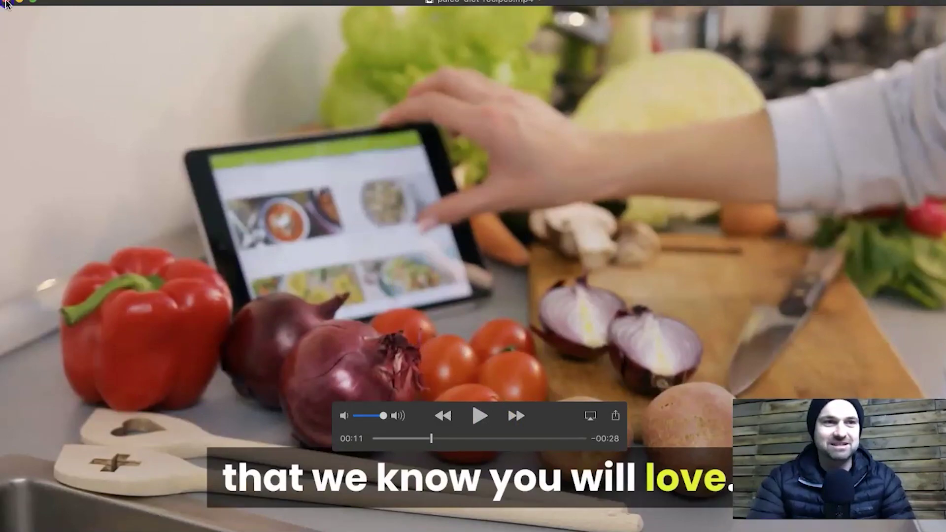
{"action": "left_click", "coordinate": [6, 2]}
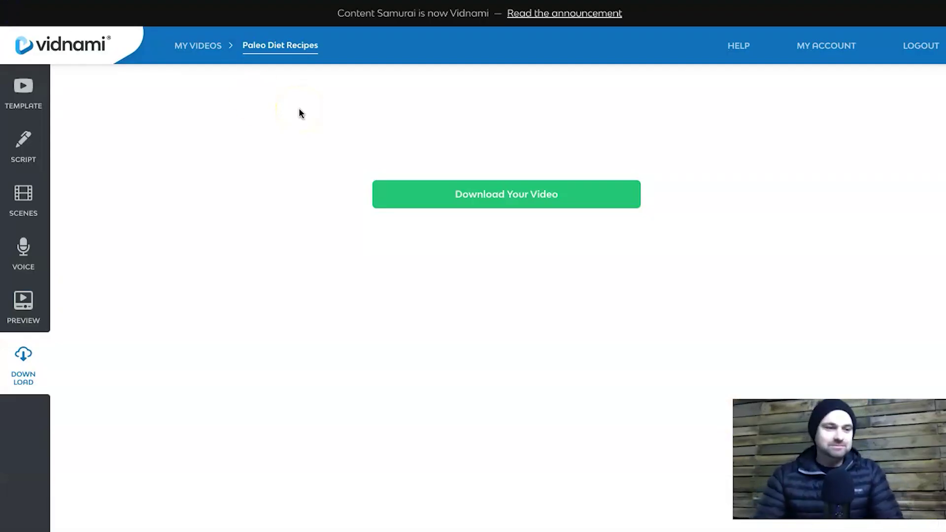